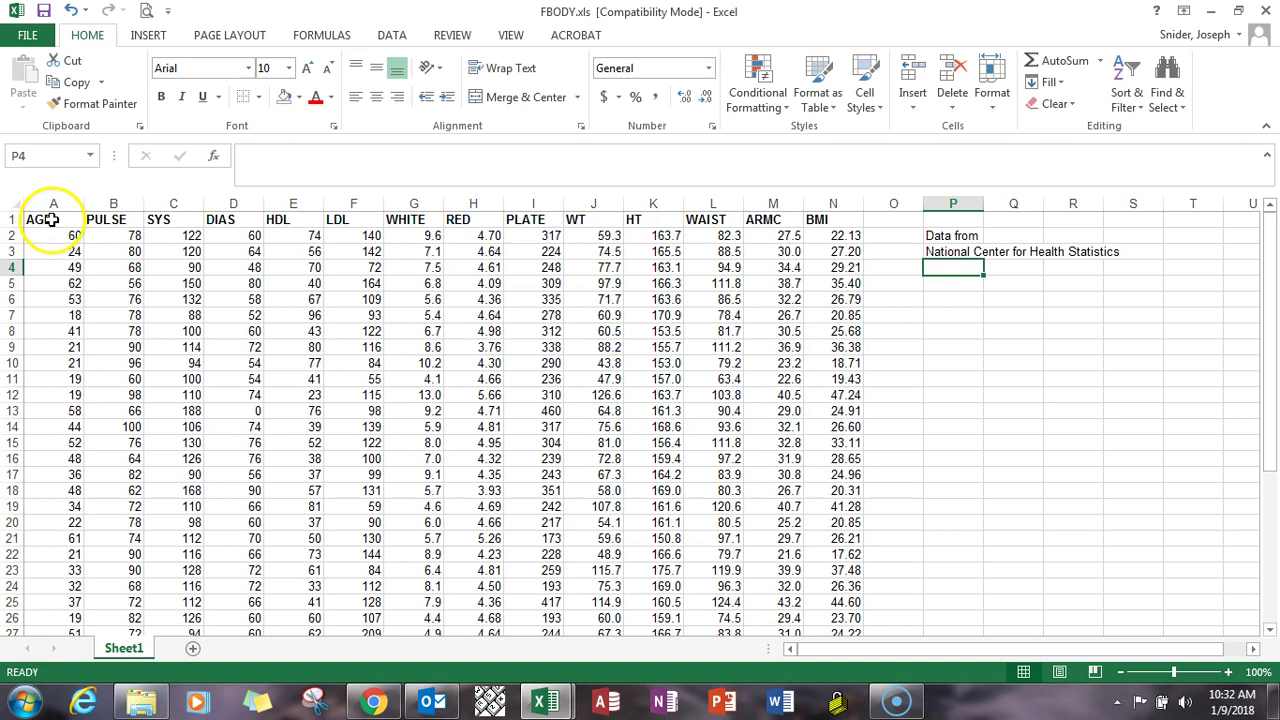
# Copy the AGE column, A1:A41, from Sheet1 and paste it at A1 of a new worksheet.
pyautogui.moveTo(61, 219); pyautogui.dragTo(63, 547)
pyautogui.hotkey('ctrl', 'c')
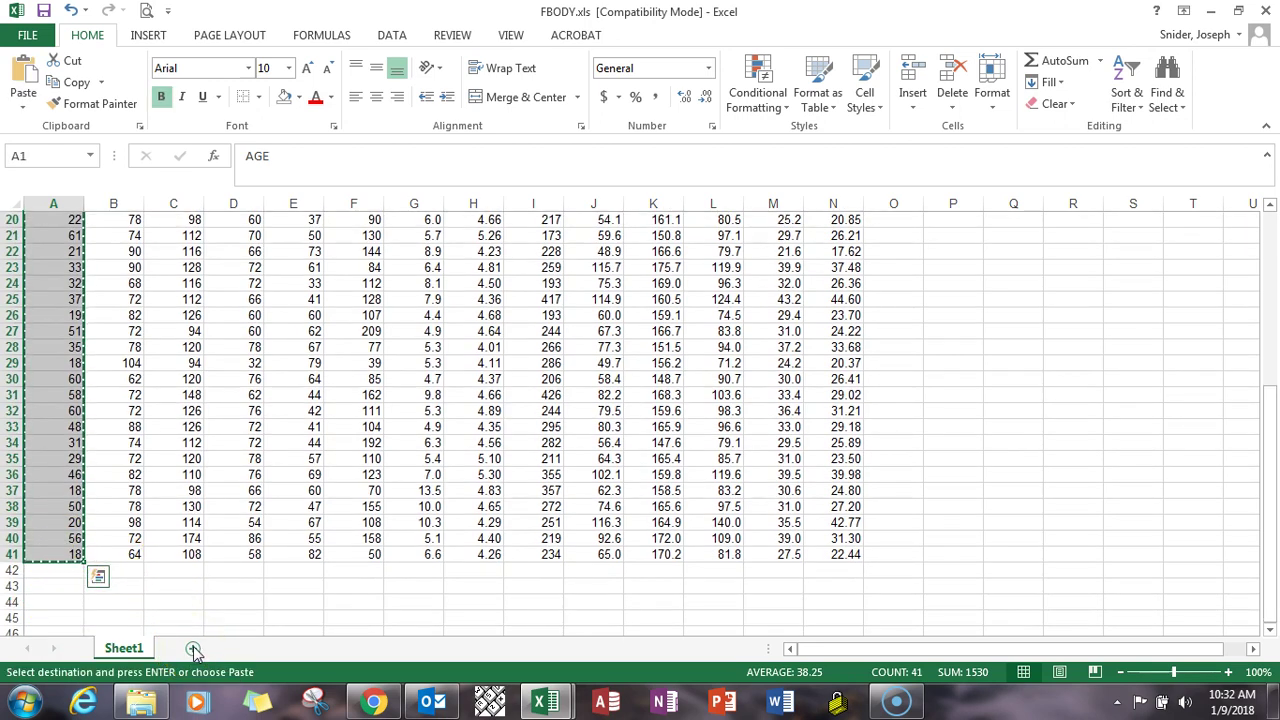
pyautogui.click(195, 651)
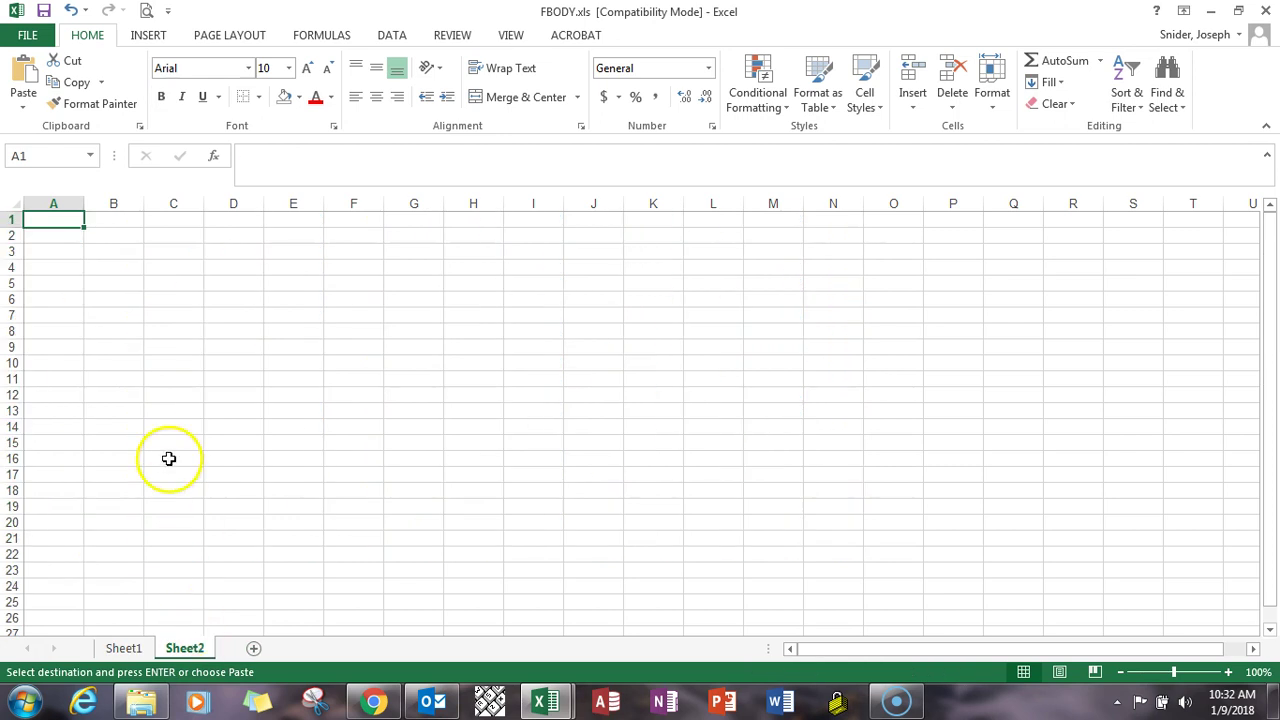
pyautogui.hotkey('ctrl', 'v')
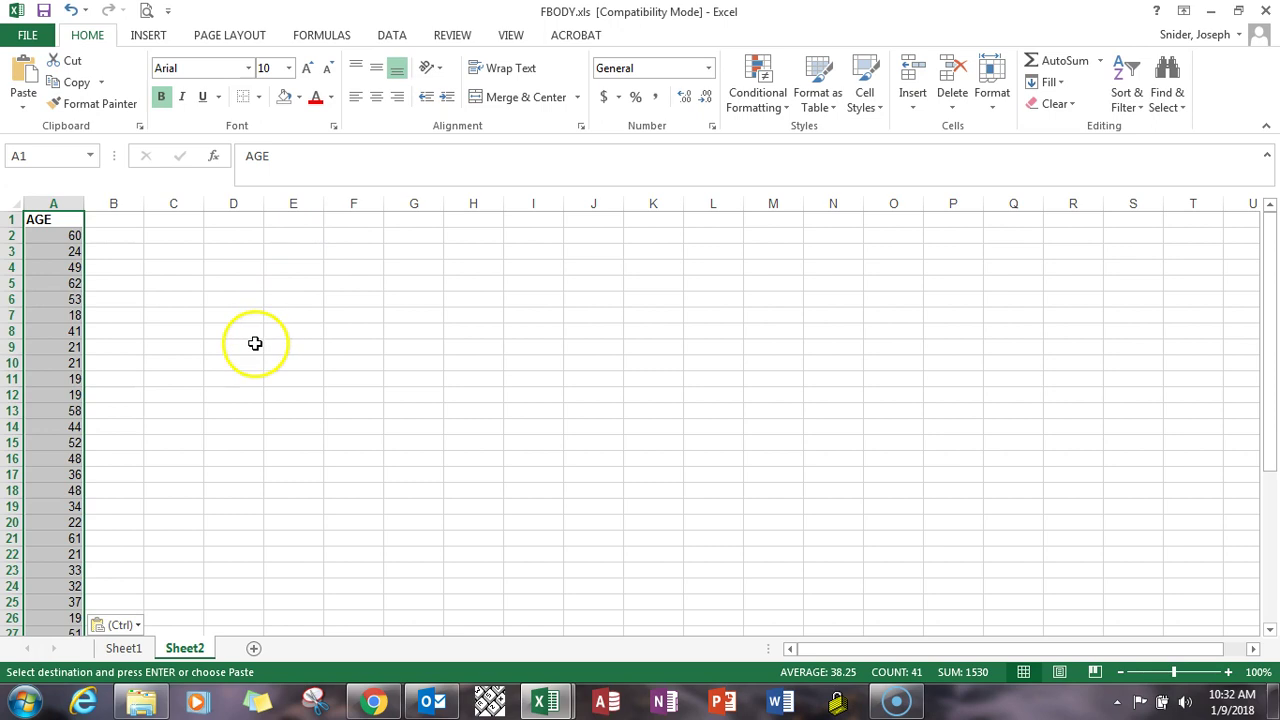
pyautogui.click(207, 313)
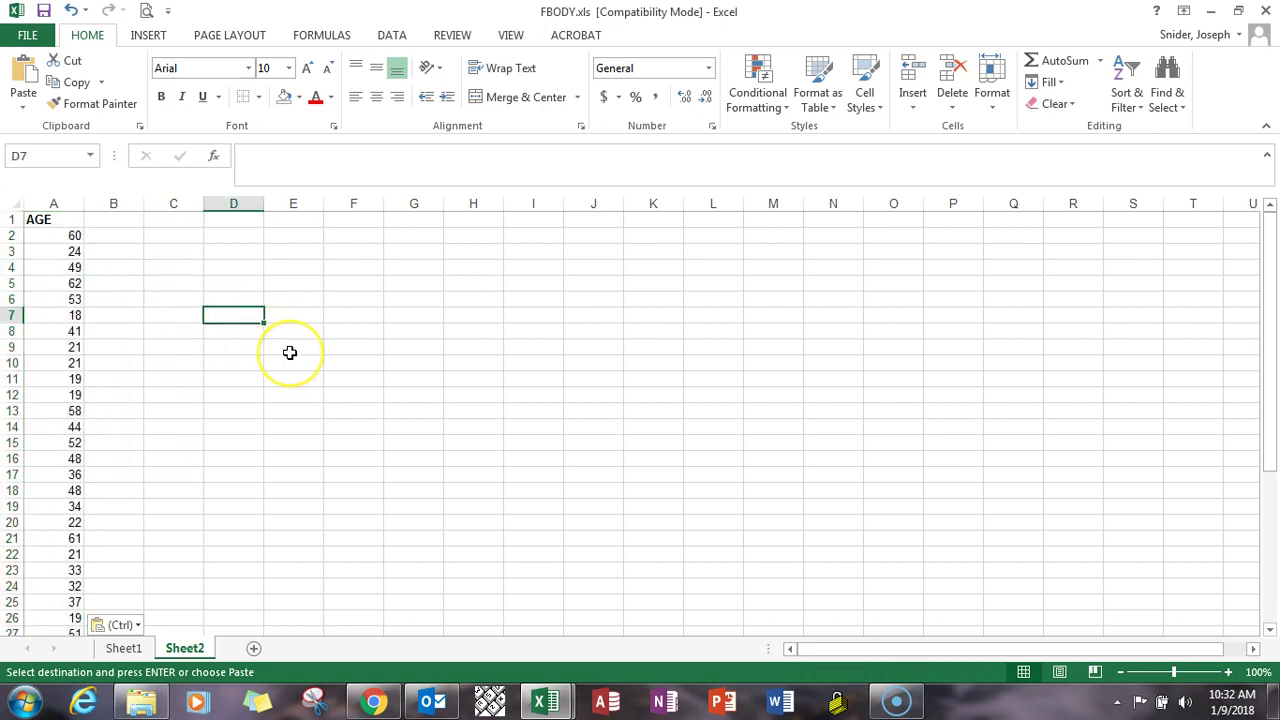
# Start a new PivotTable using the pasted AGE data, Sheet2!$A$1:$A$41, as its source range.
pyautogui.scroll(-5, 290, 352)
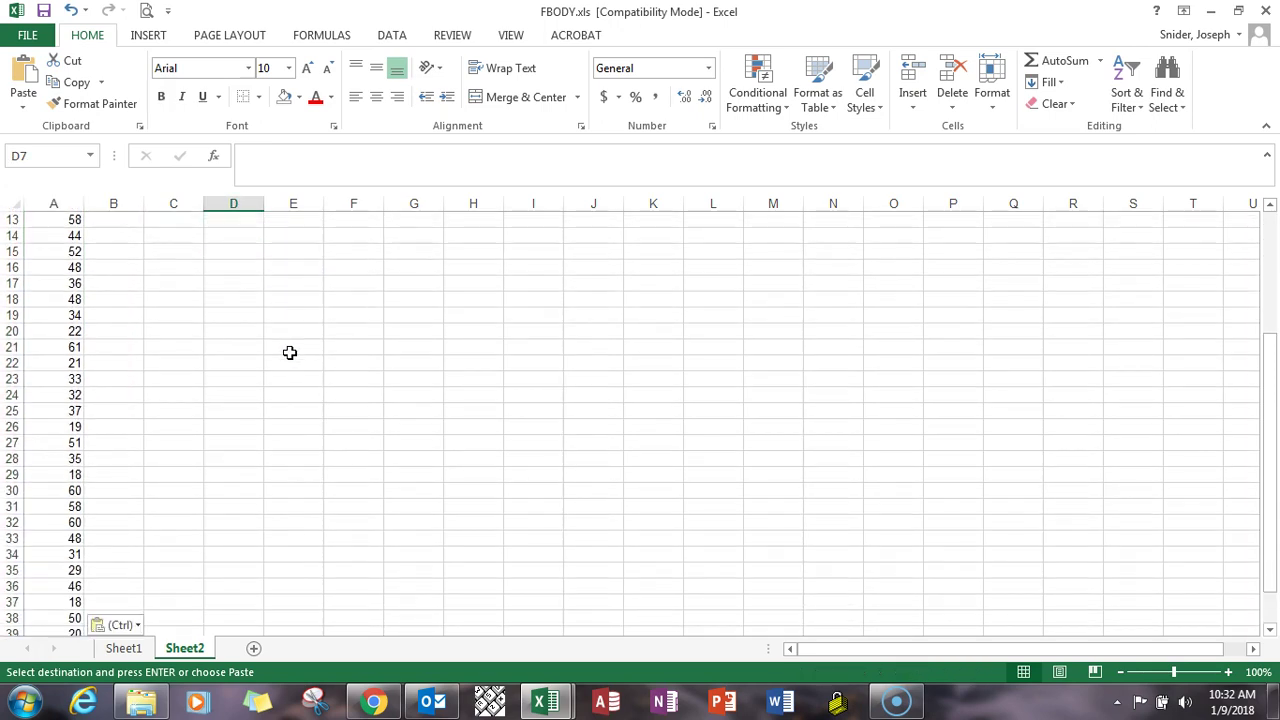
pyautogui.scroll(-2, 290, 352)
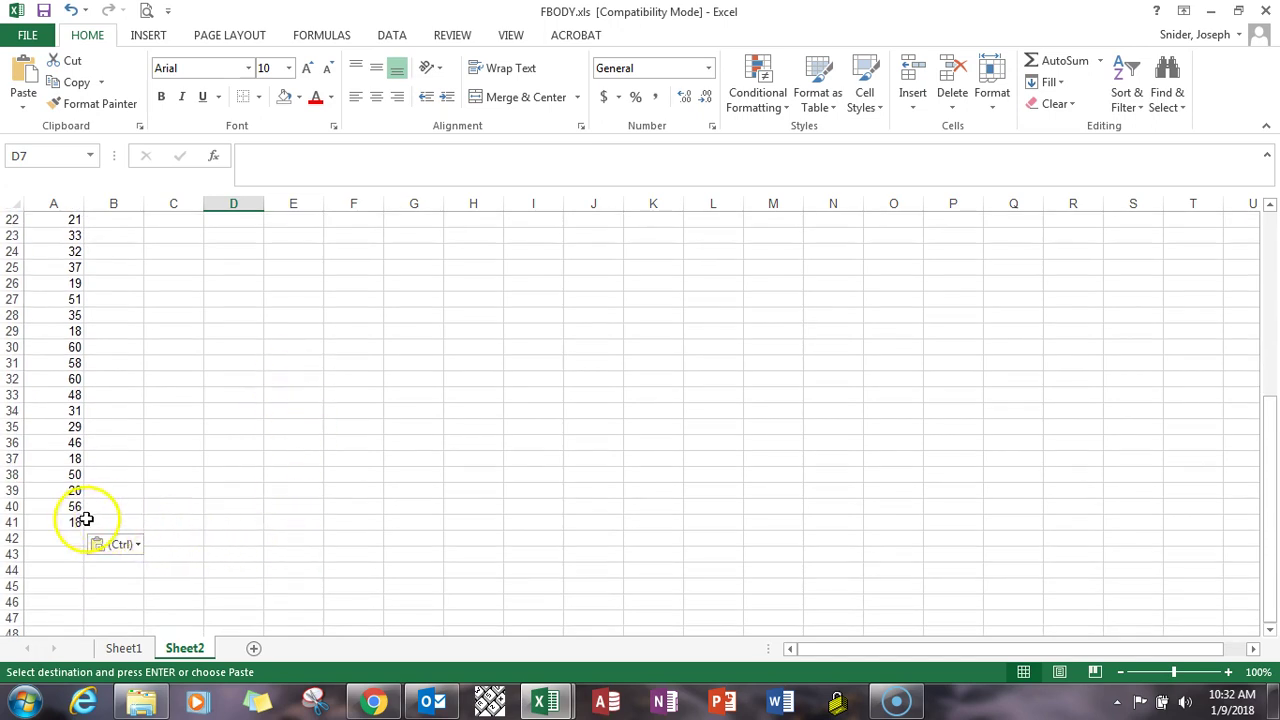
pyautogui.moveTo(60, 525); pyautogui.dragTo(66, 166)
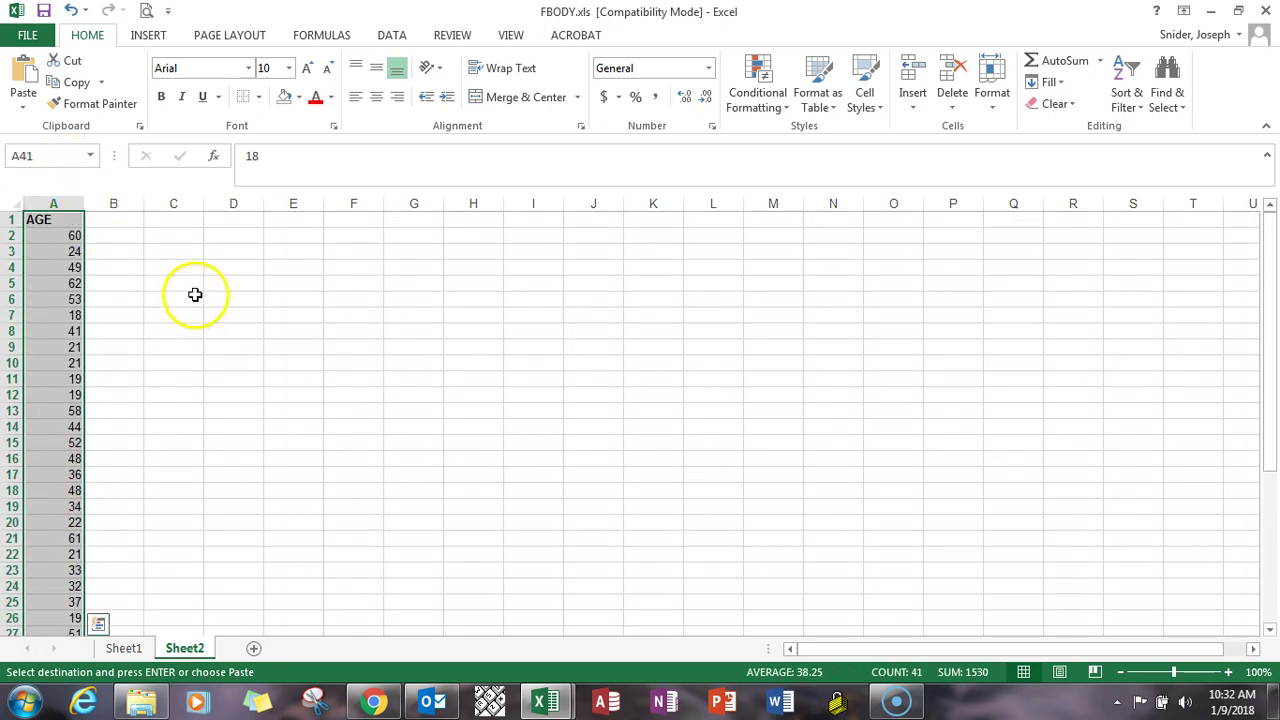
pyautogui.click(150, 40)
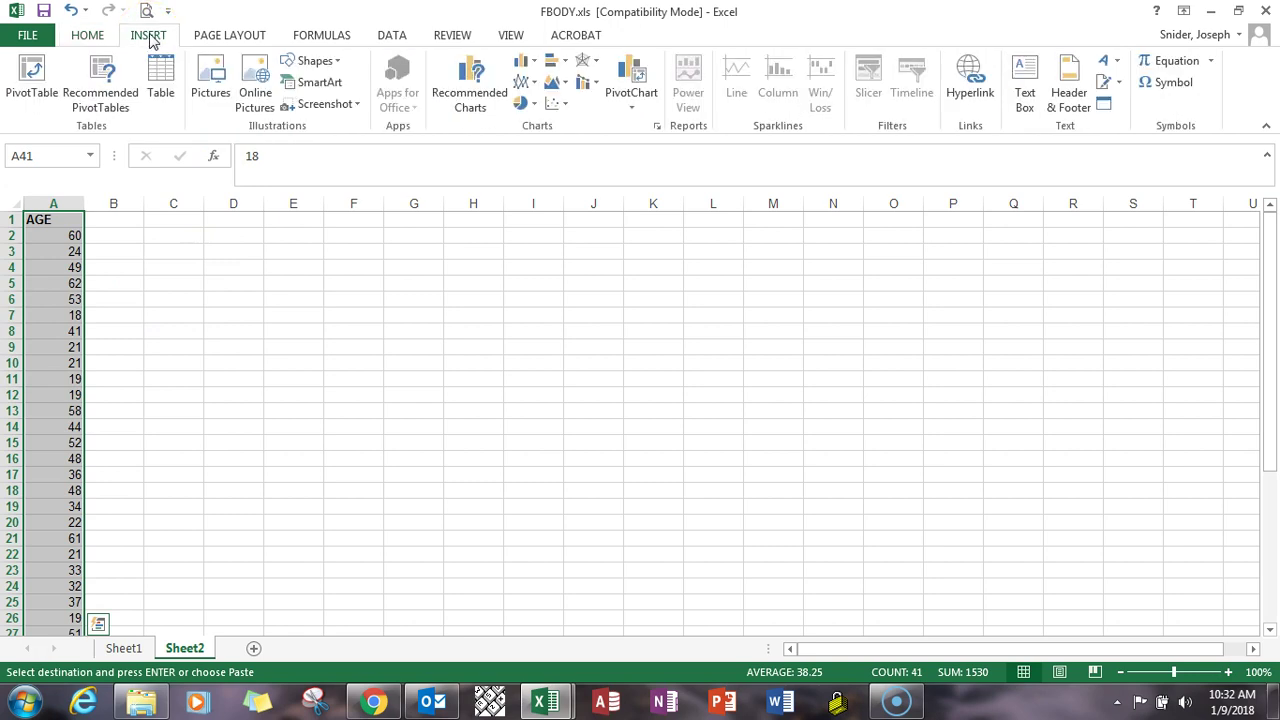
pyautogui.click(29, 96)
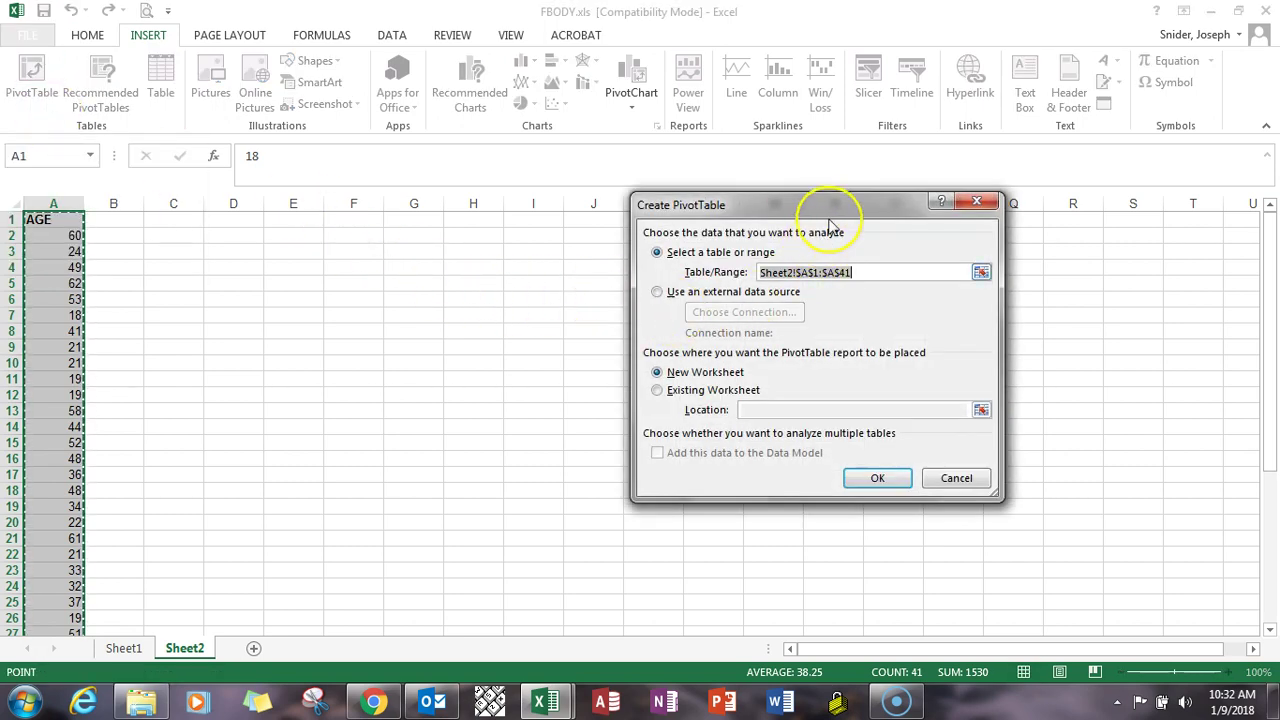
pyautogui.moveTo(762, 271); pyautogui.dragTo(862, 275)
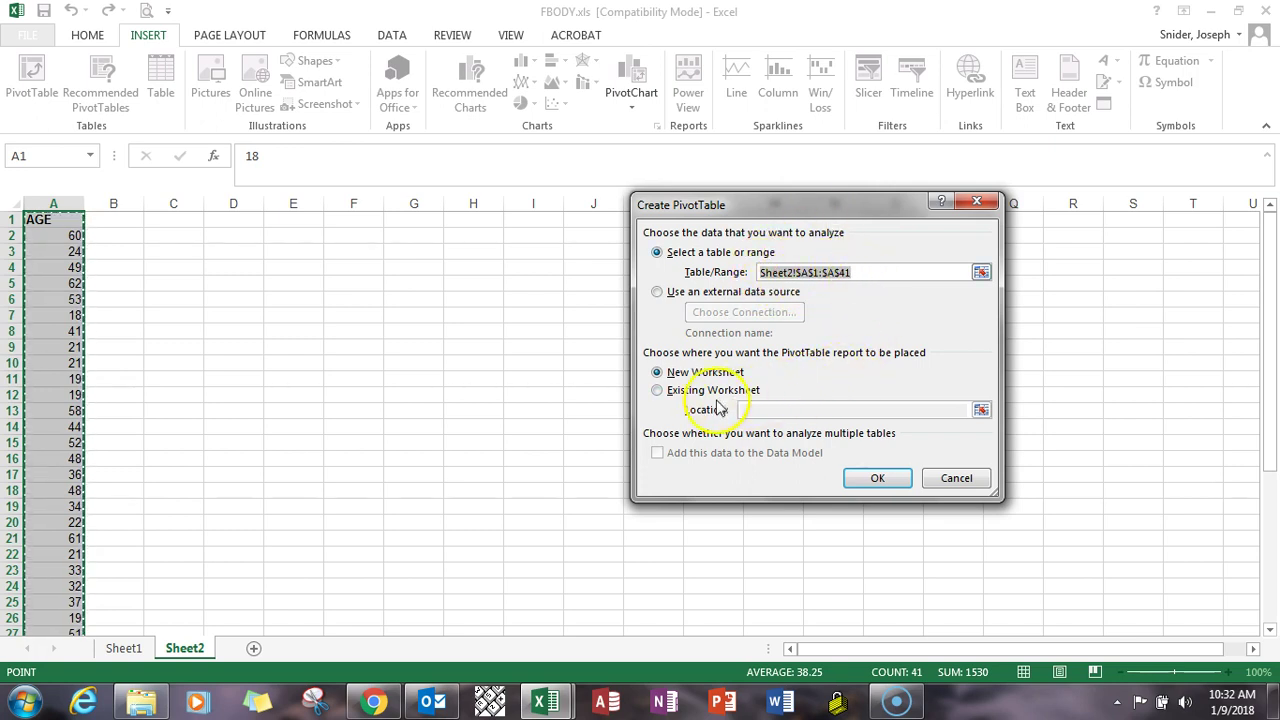
# Place the PivotTable on the existing worksheet at Sheet2!$E$3 and create it.
pyautogui.click(657, 392)
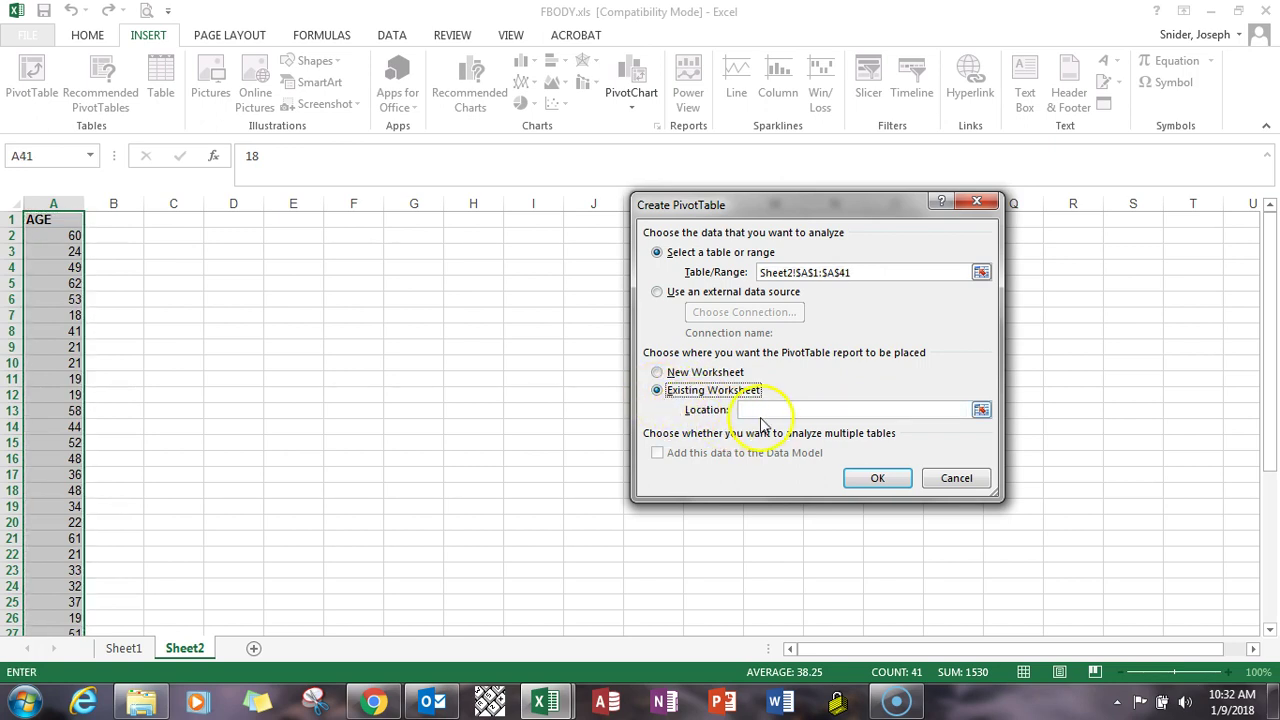
pyautogui.click(981, 411)
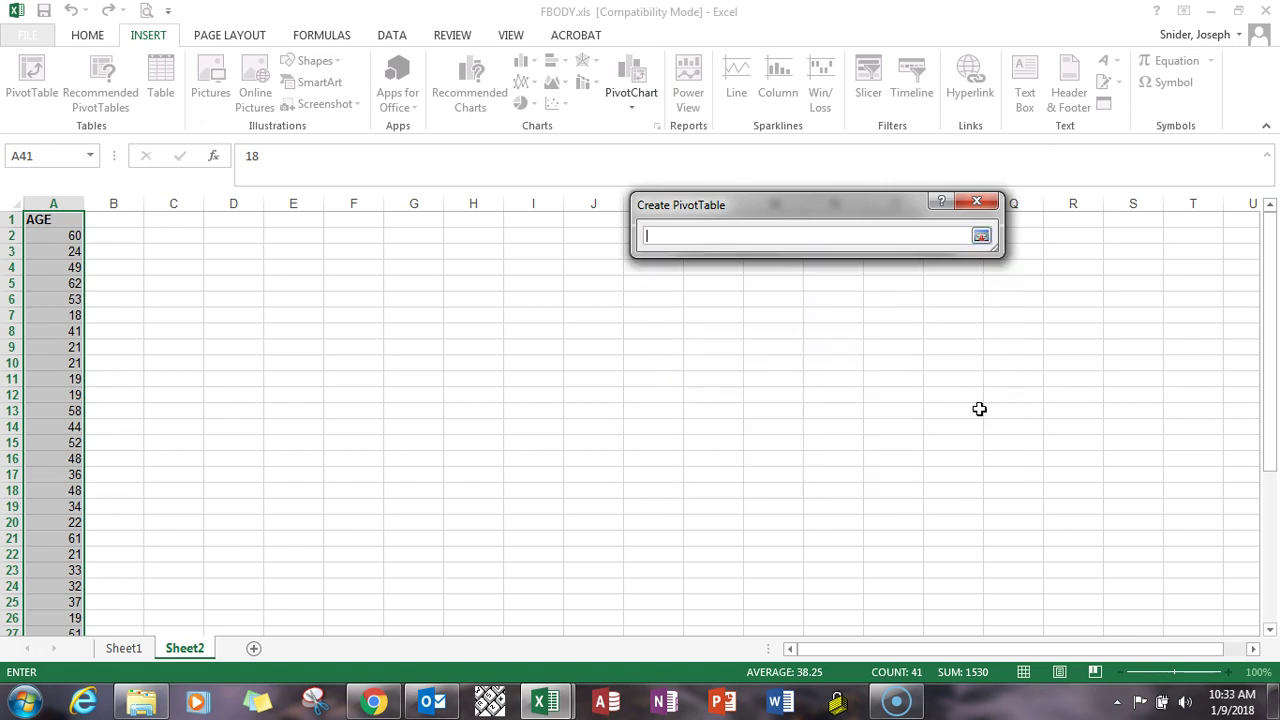
pyautogui.click(285, 251)
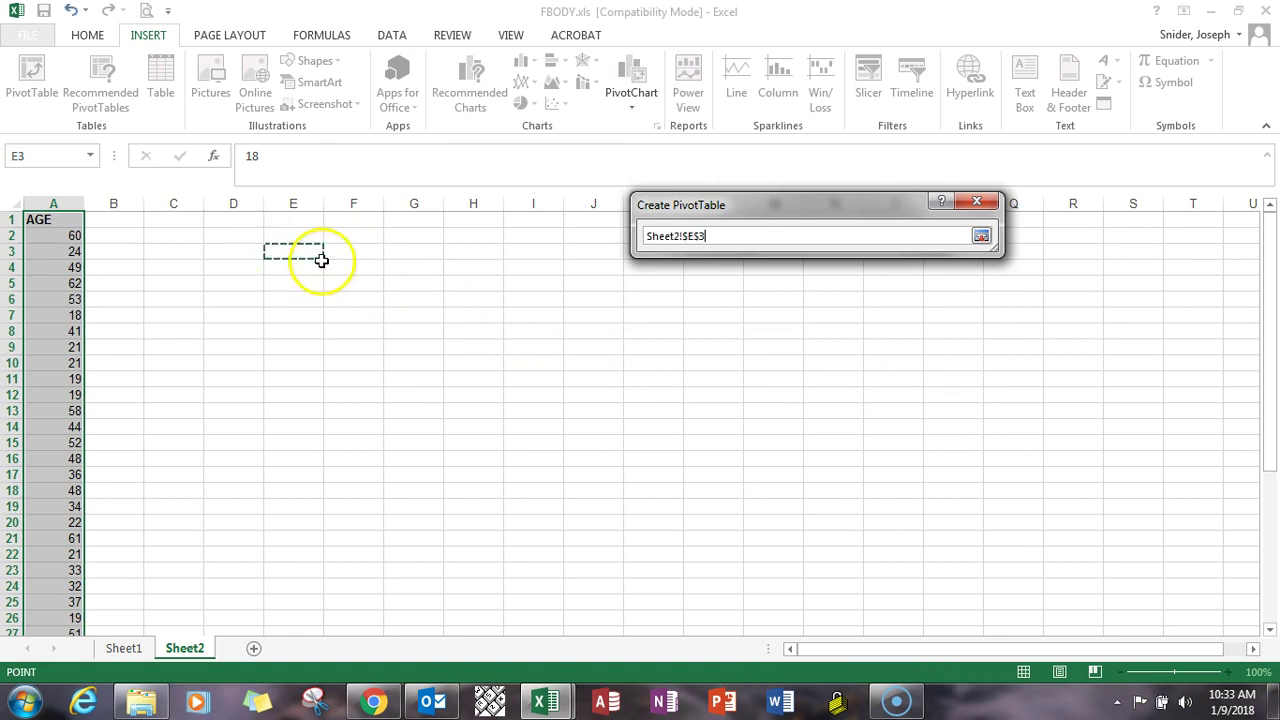
pyautogui.click(981, 238)
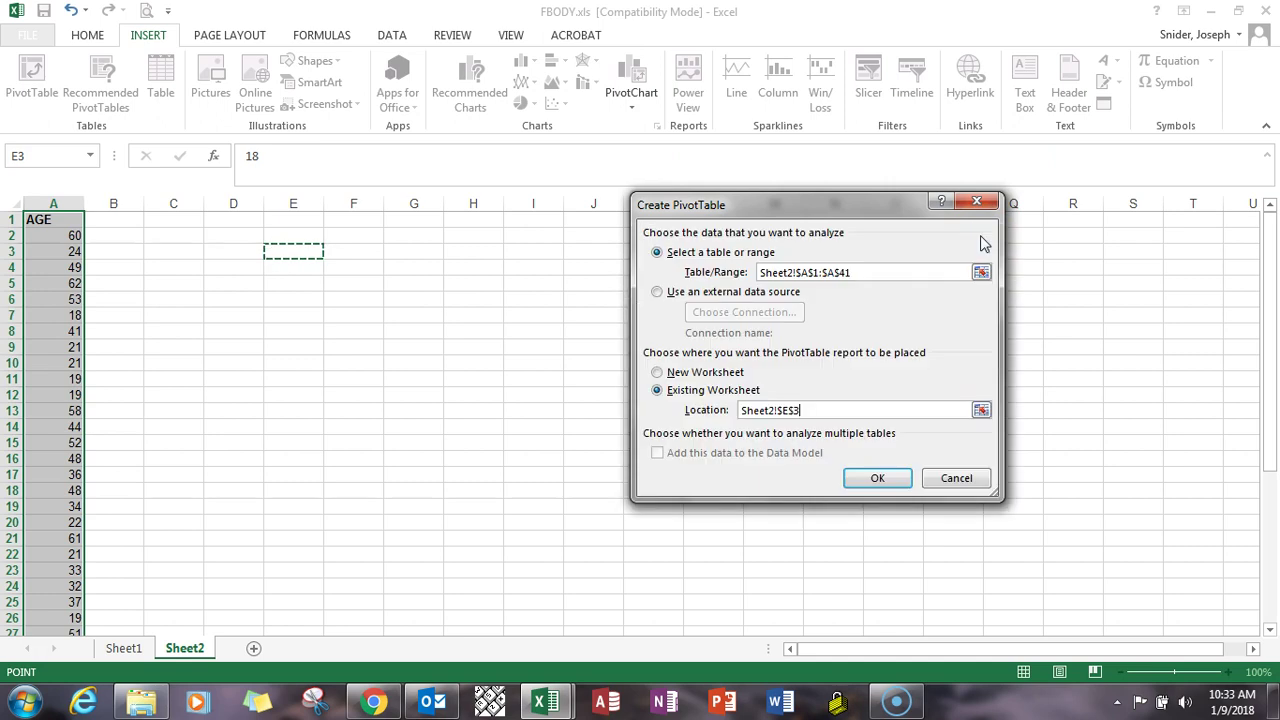
pyautogui.click(877, 480)
pyautogui.click(843, 408)
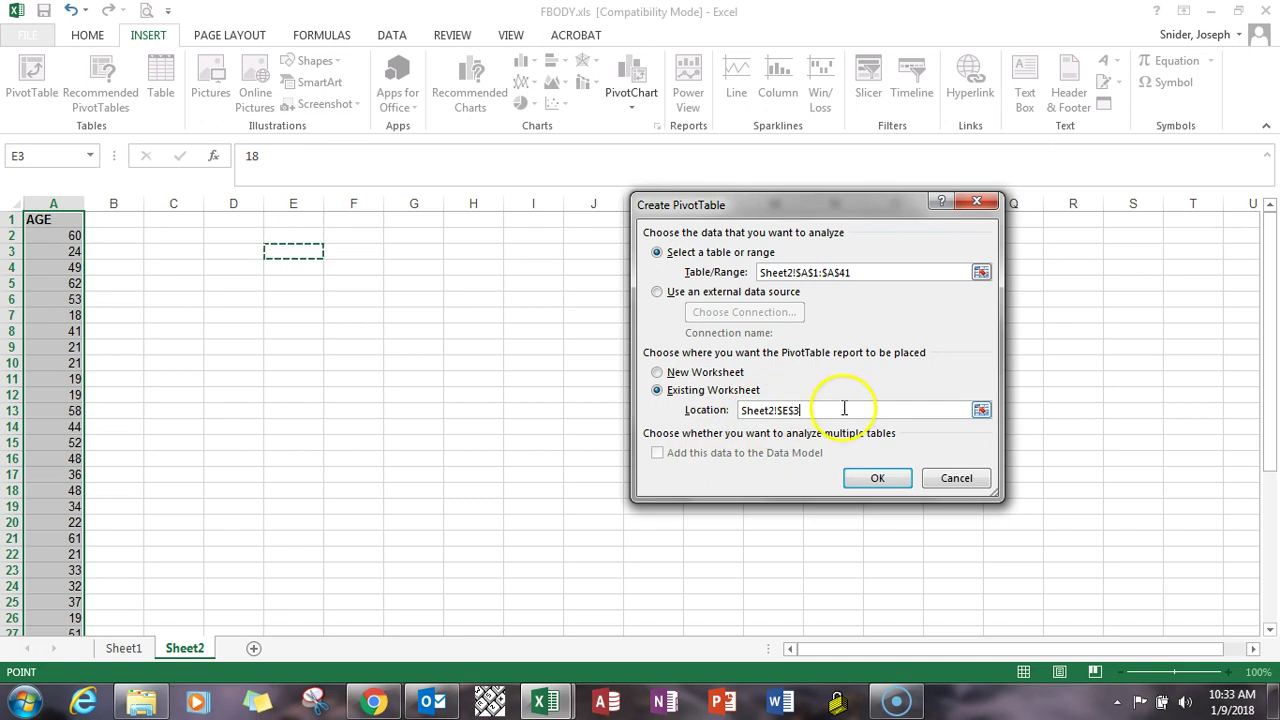
pyautogui.click(875, 480)
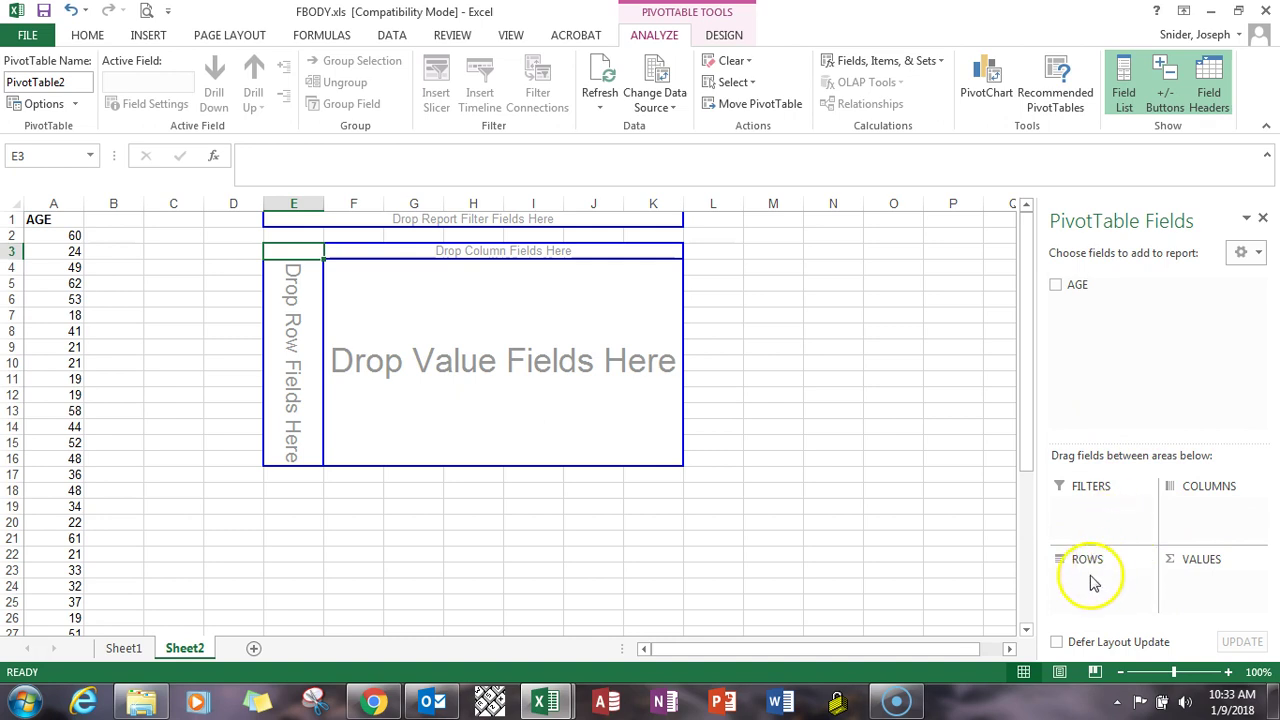
# Add the AGE field to both the rows and the values of the PivotTable.
pyautogui.click(1230, 591)
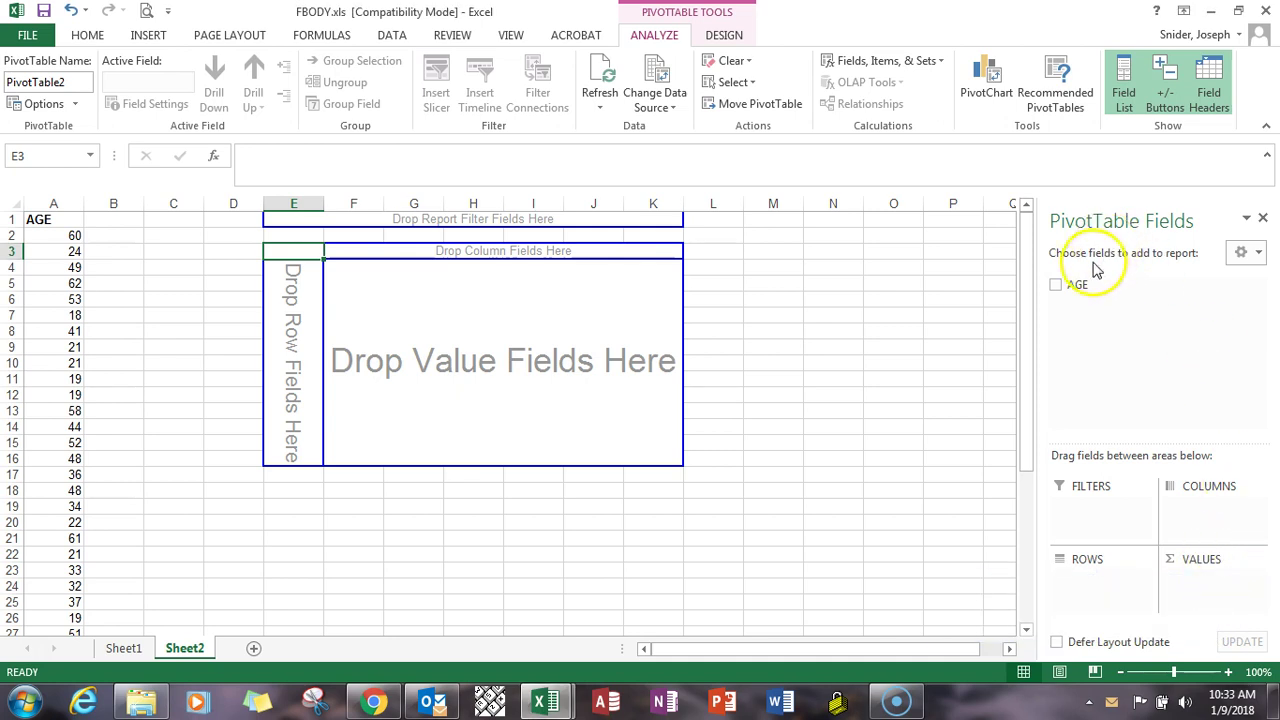
pyautogui.moveTo(1077, 288); pyautogui.dragTo(1086, 588)
pyautogui.moveTo(1085, 284); pyautogui.dragTo(1203, 589)
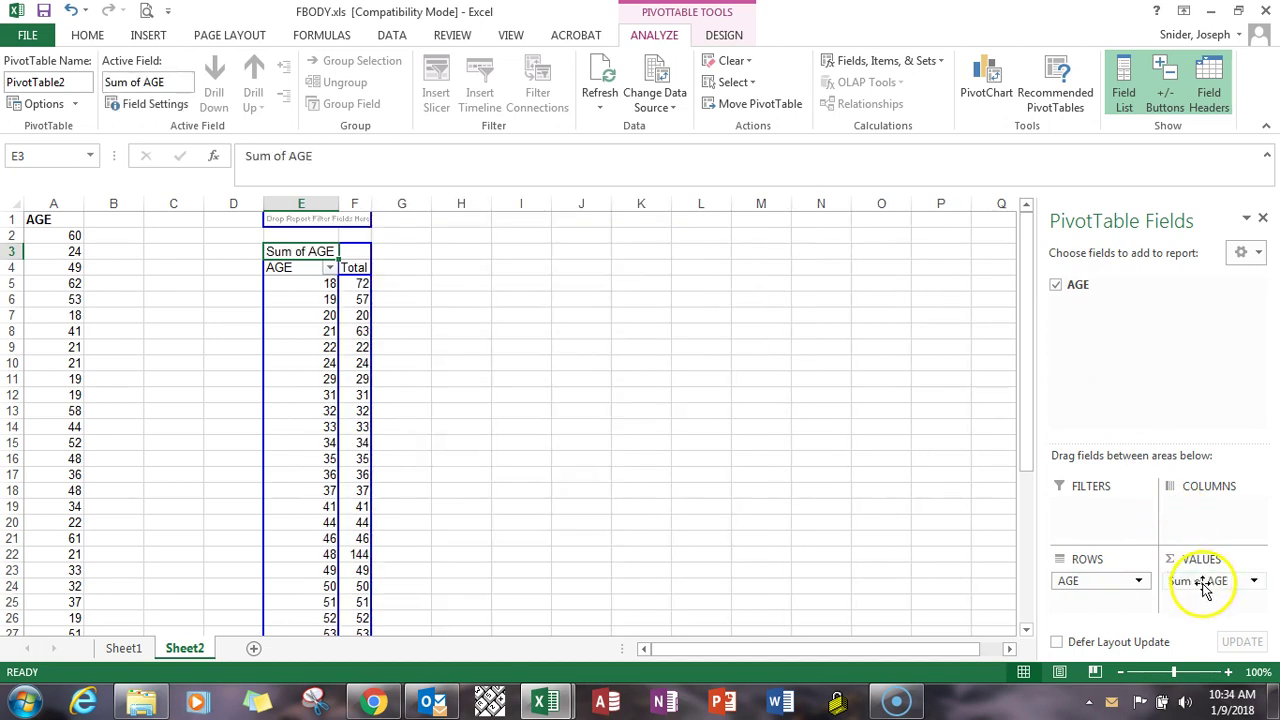
# Change the PivotTable's AGE value field to summarize by Count.
pyautogui.click(1256, 584)
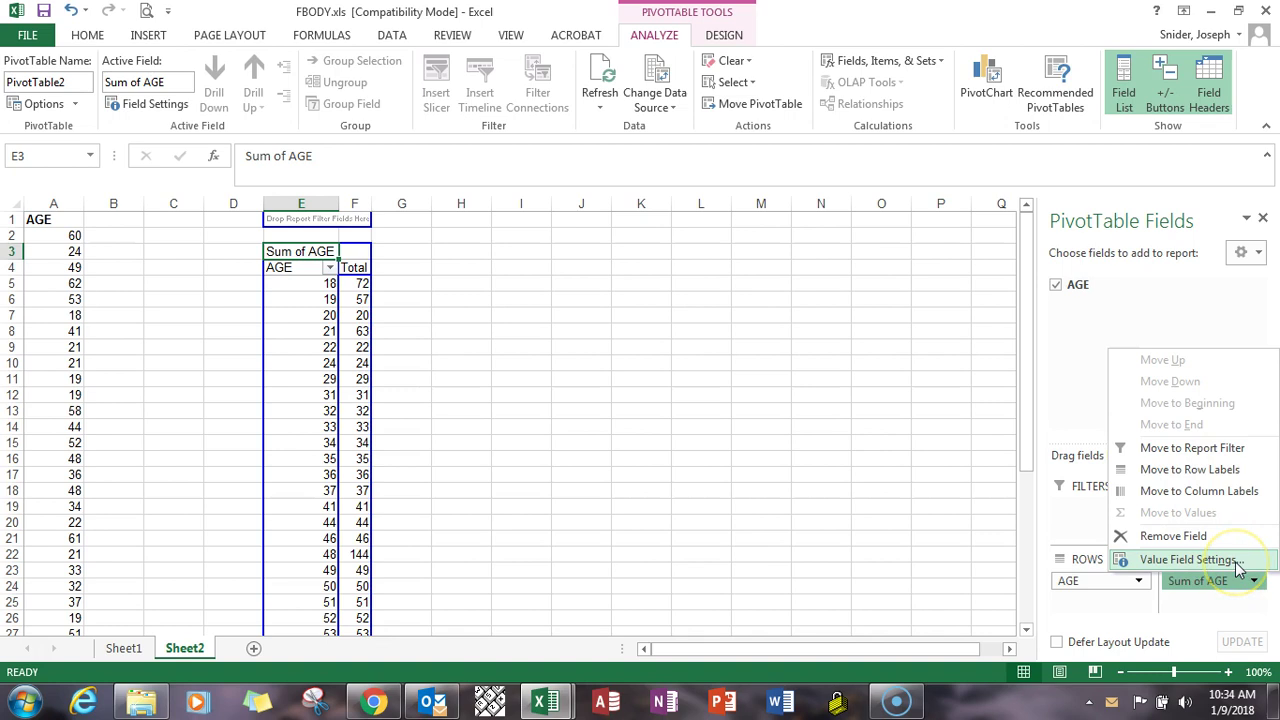
pyautogui.click(1188, 560)
pyautogui.click(688, 377)
pyautogui.click(688, 376)
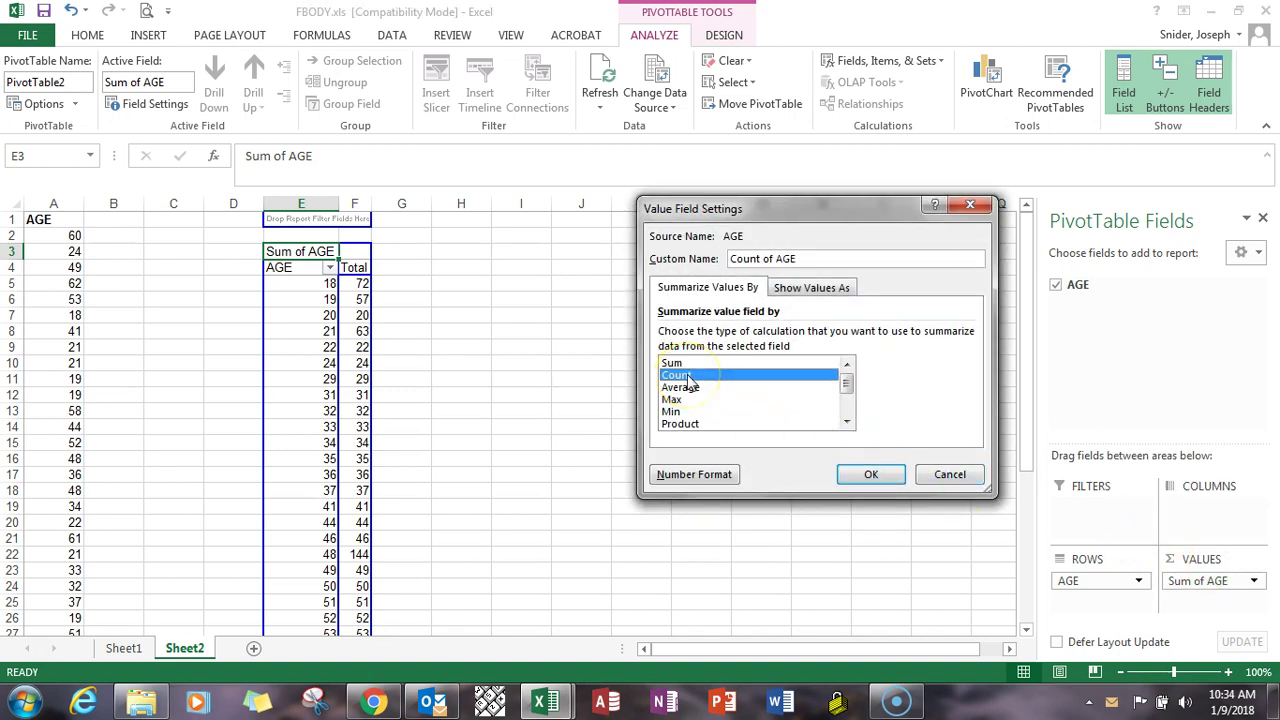
pyautogui.click(855, 479)
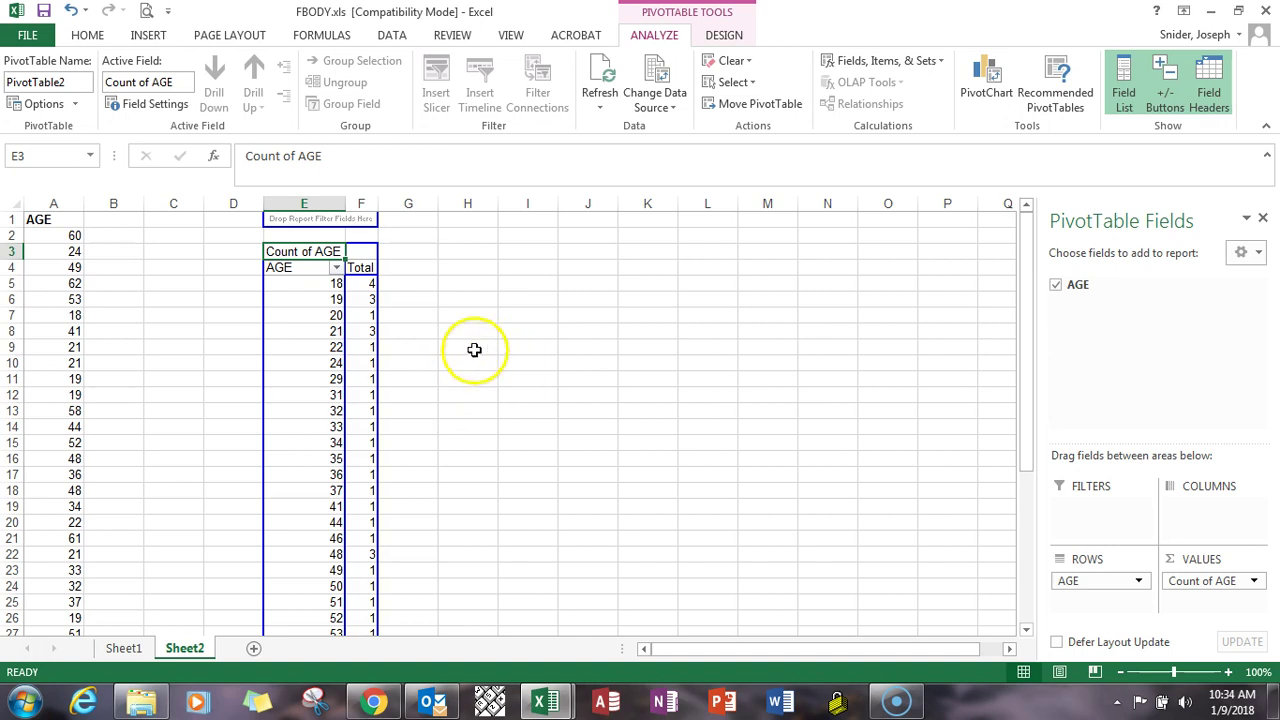
# Group the PivotTable's age rows starting at 15 and ending at 65, in intervals of 10.
pyautogui.rightClick(295, 334)
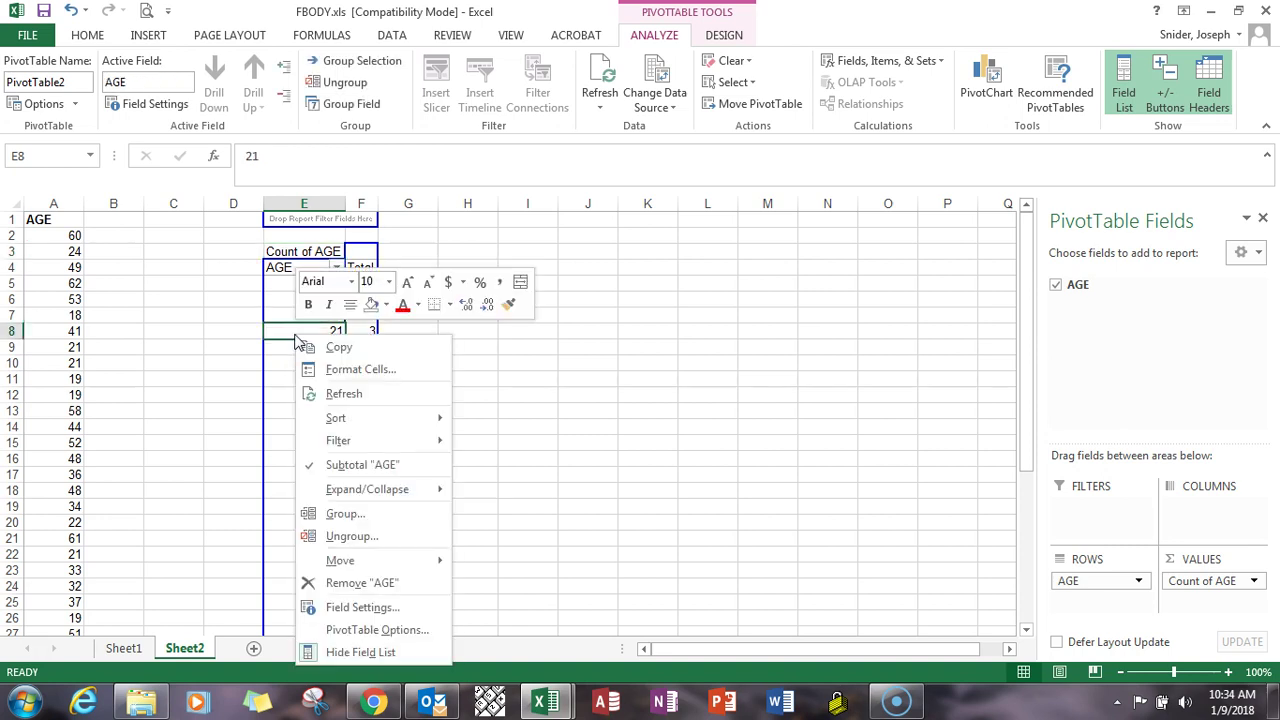
pyautogui.click(395, 516)
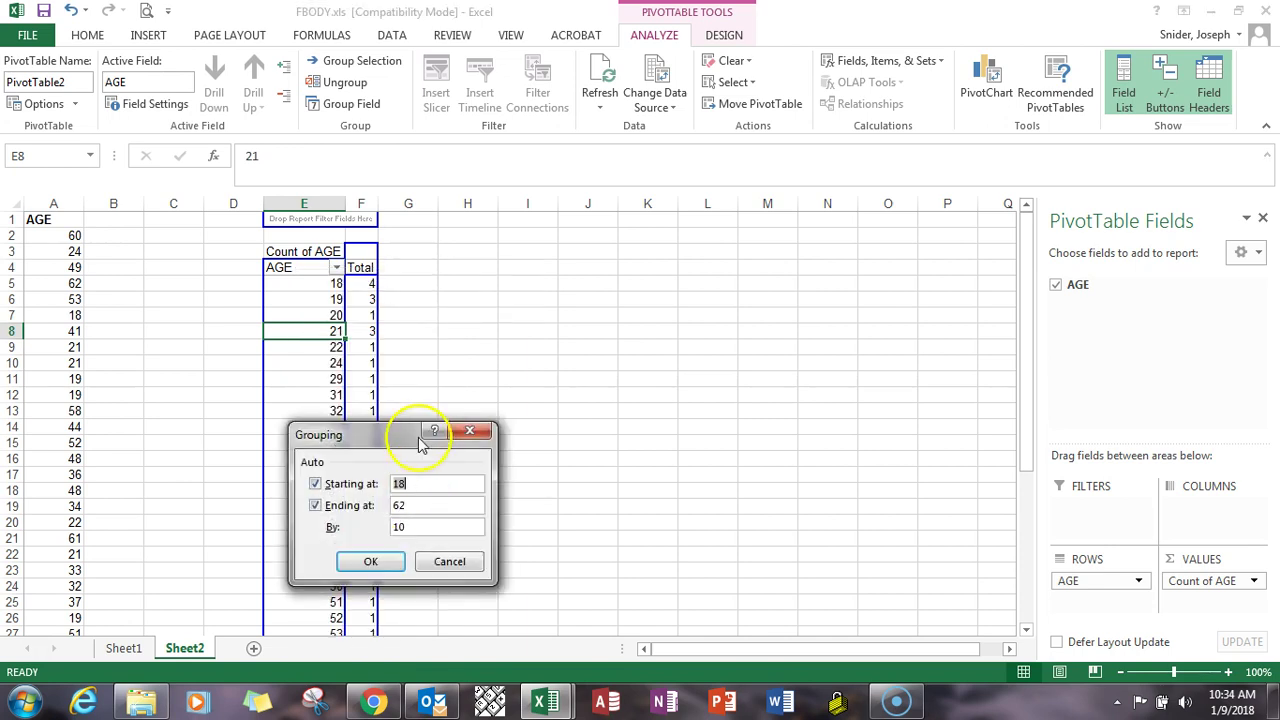
pyautogui.moveTo(400, 434); pyautogui.dragTo(566, 304)
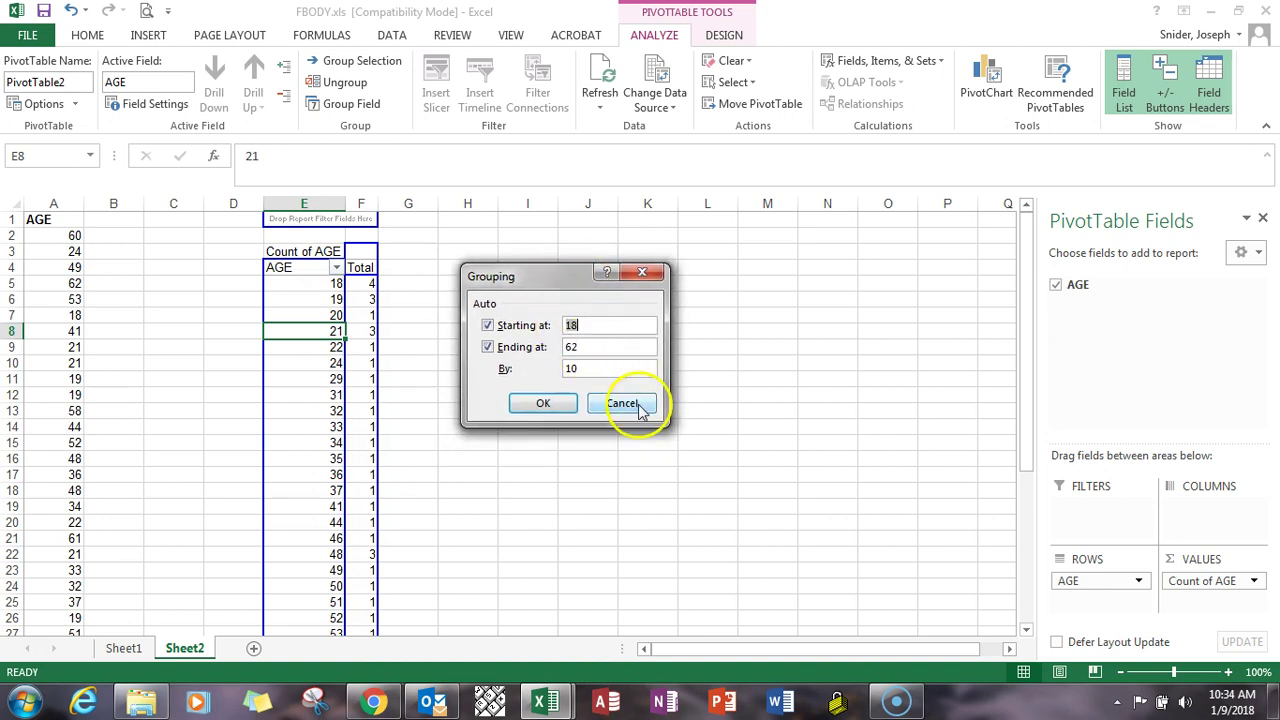
pyautogui.click(600, 324)
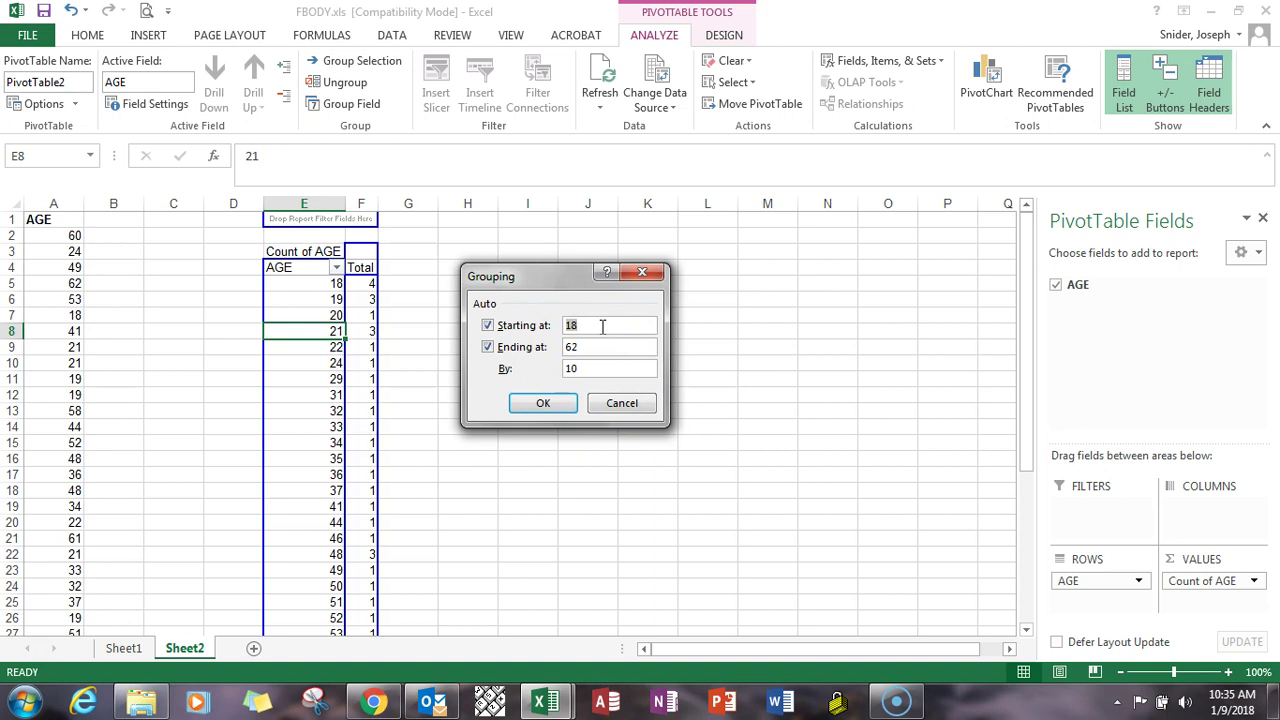
pyautogui.click(592, 348)
pyautogui.click(595, 347)
pyautogui.write('5')
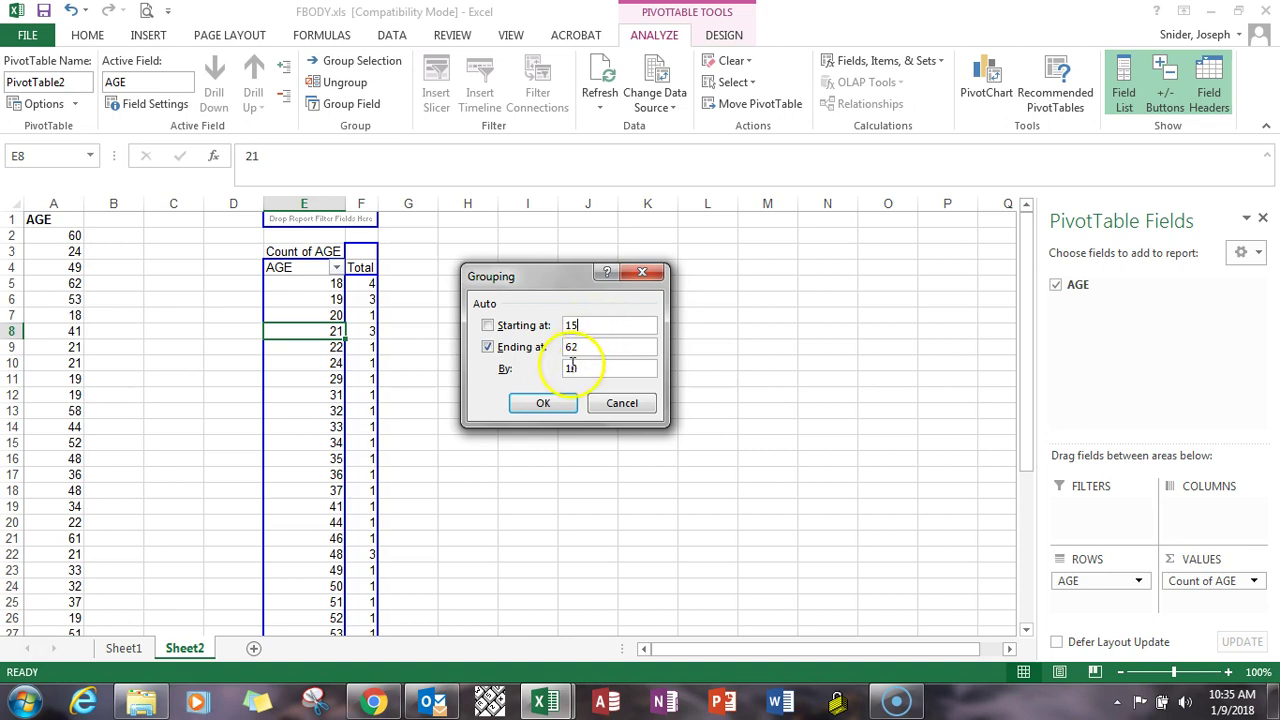
pyautogui.click(587, 347)
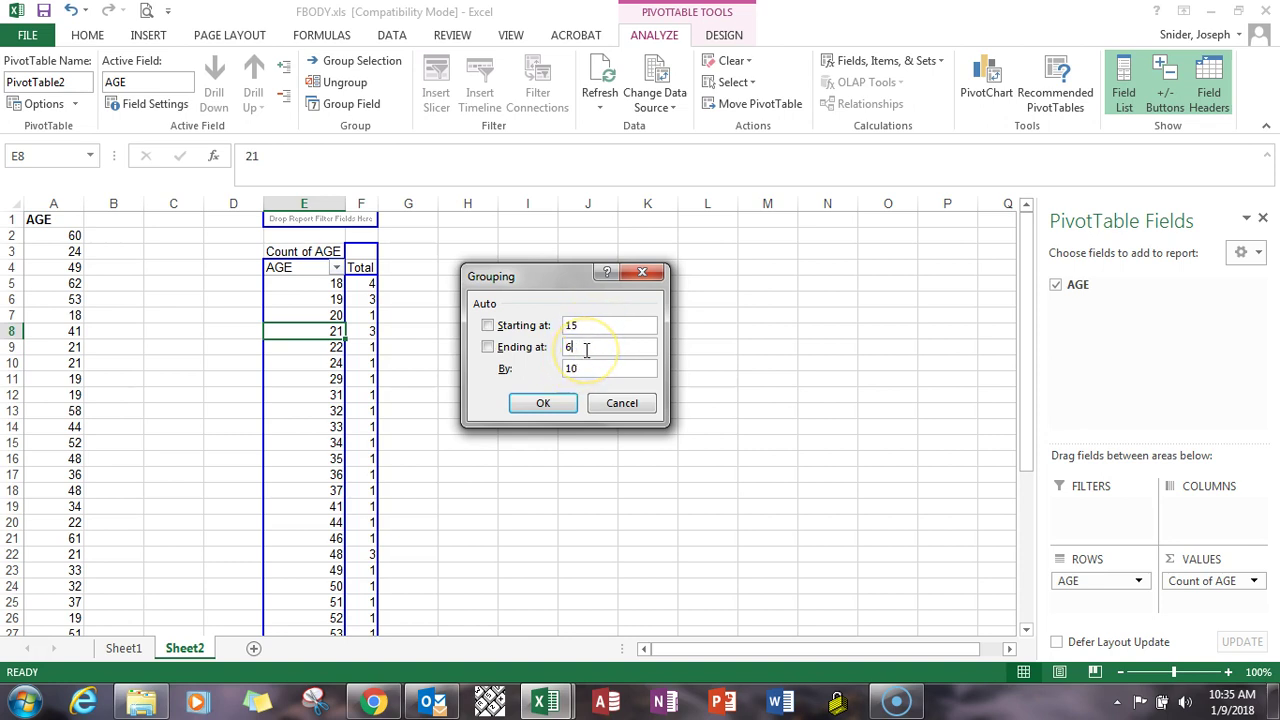
pyautogui.click(543, 405)
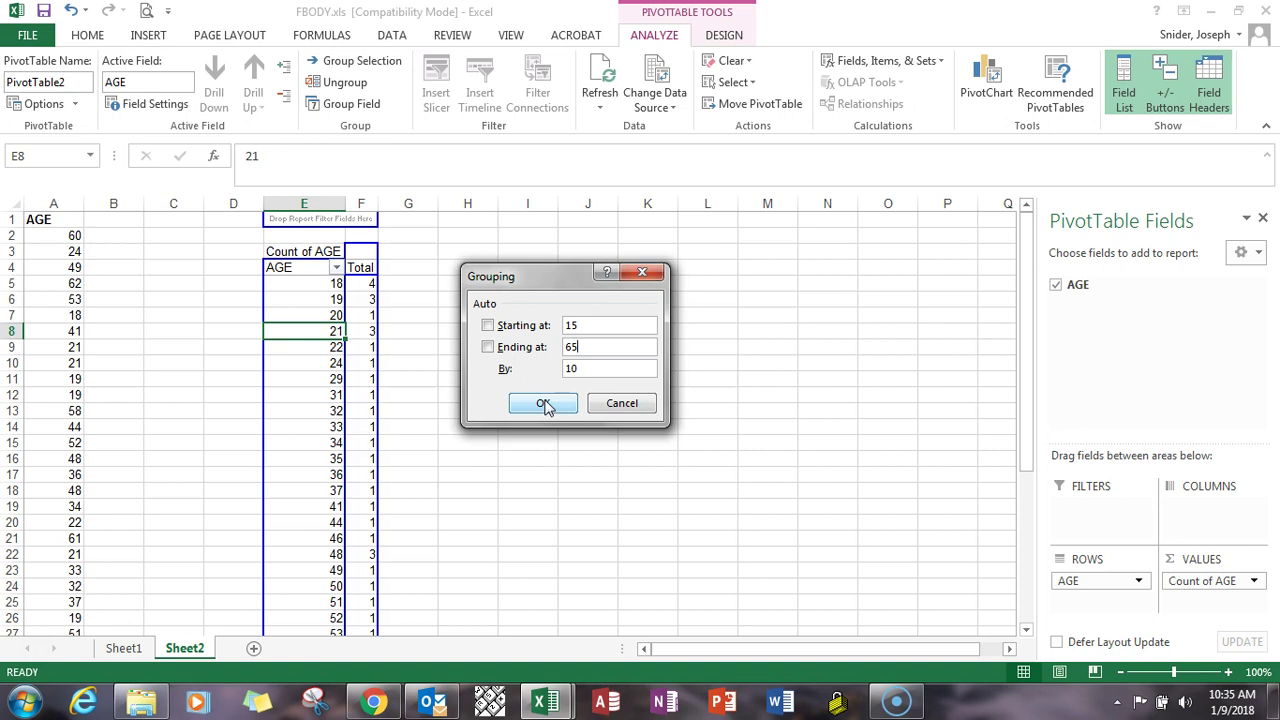
pyautogui.click(543, 404)
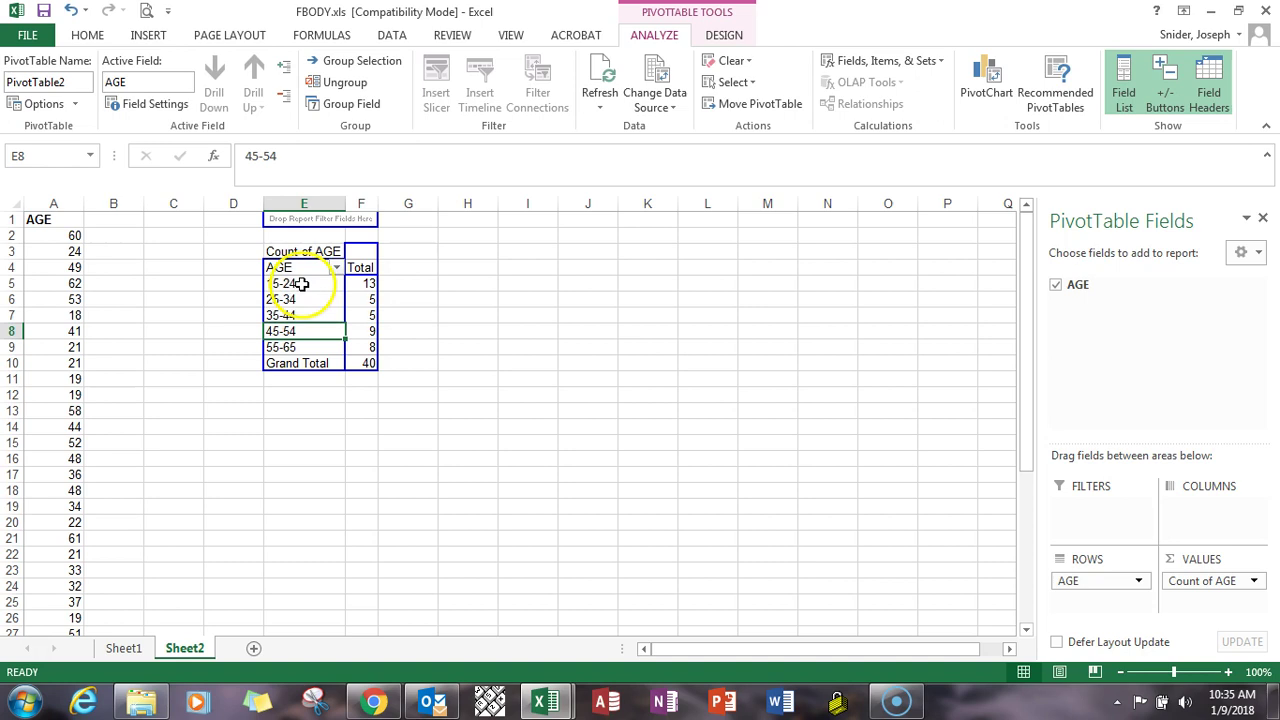
pyautogui.moveTo(356, 285)
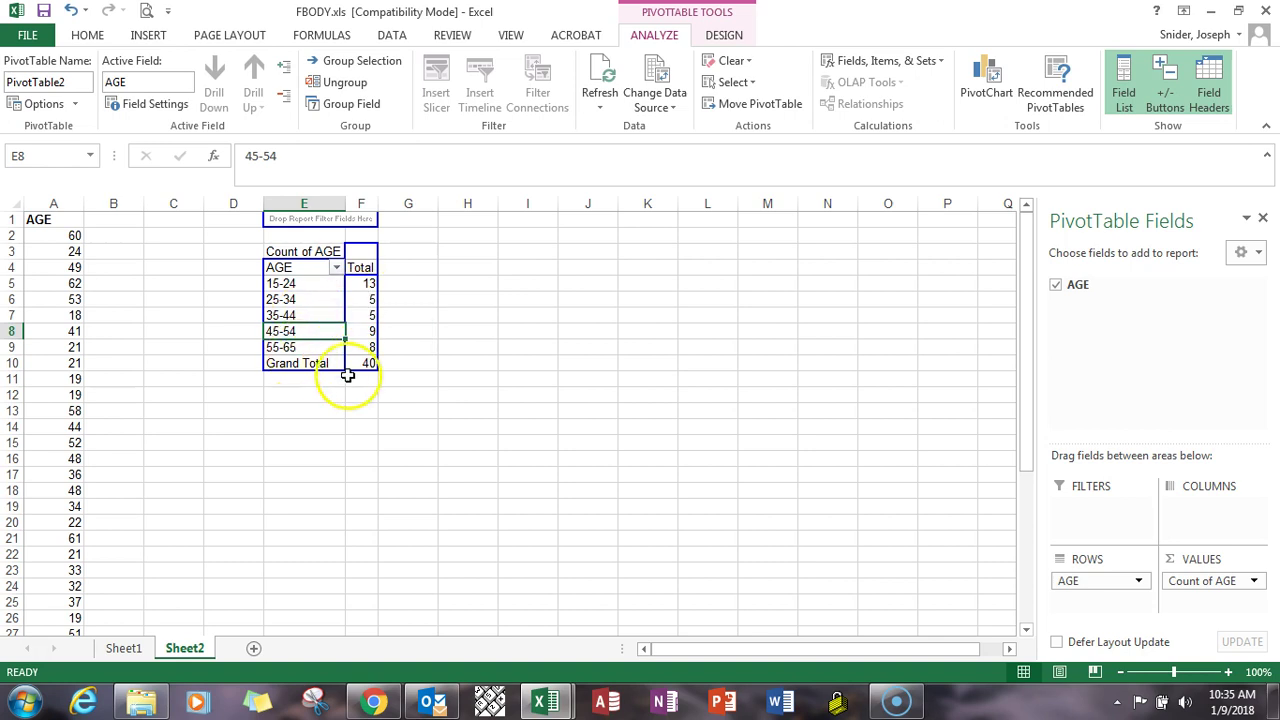
pyautogui.moveTo(308, 347)
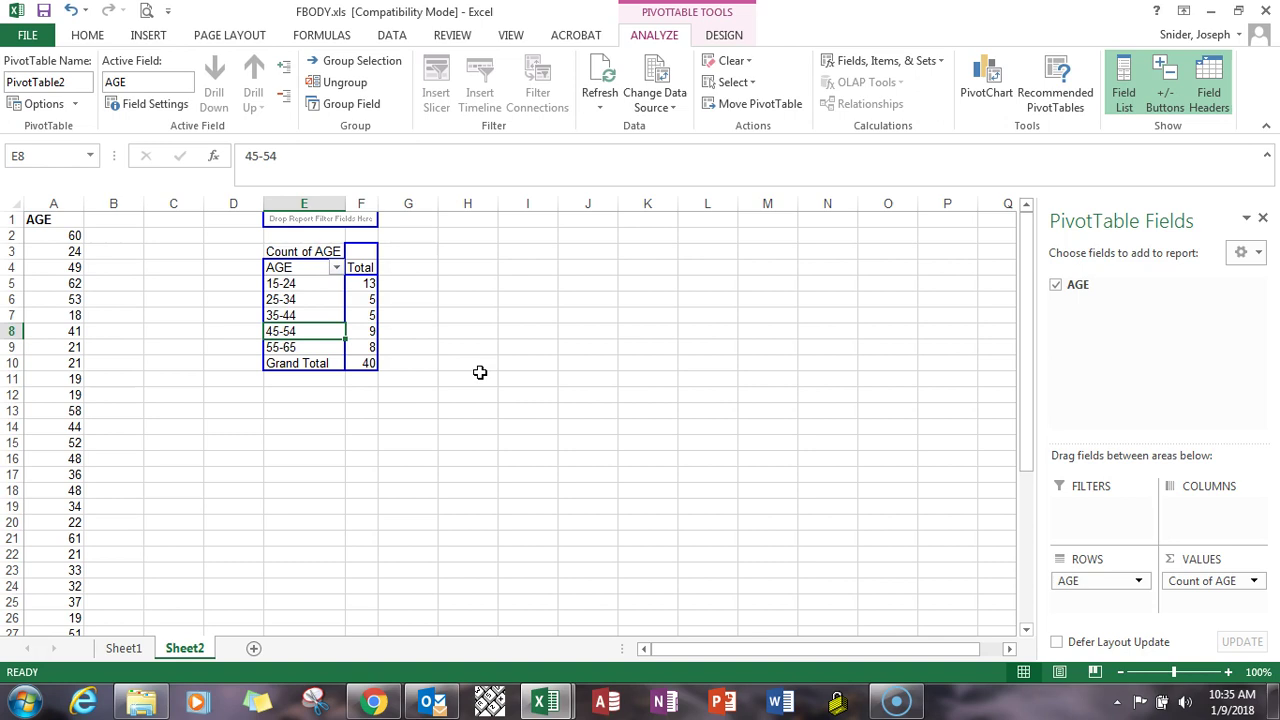
pyautogui.click(461, 286)
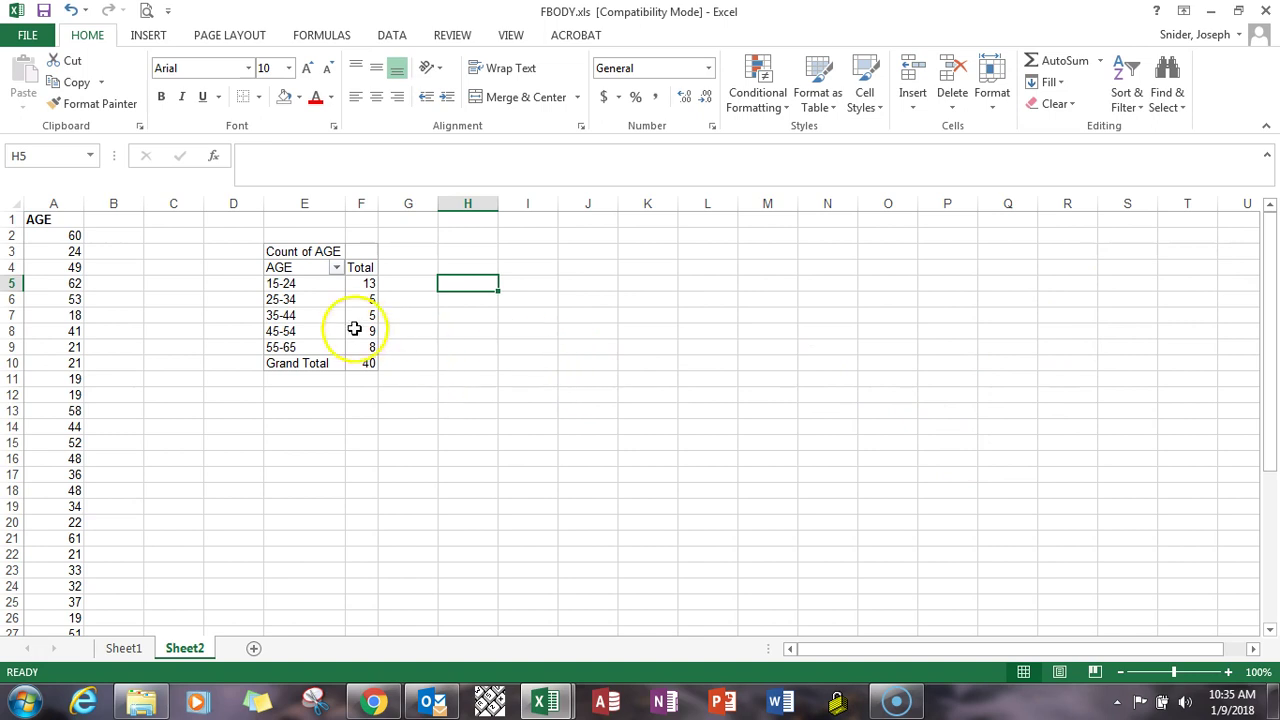
pyautogui.click(307, 301)
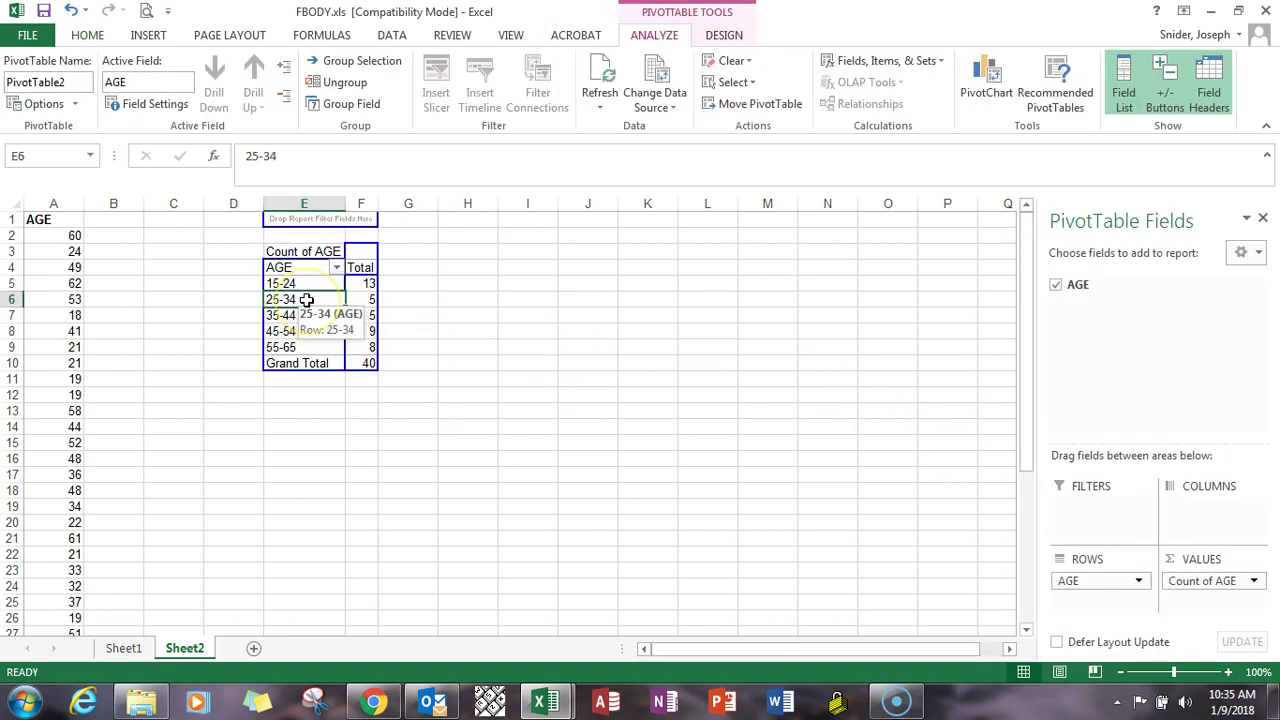
pyautogui.click(464, 297)
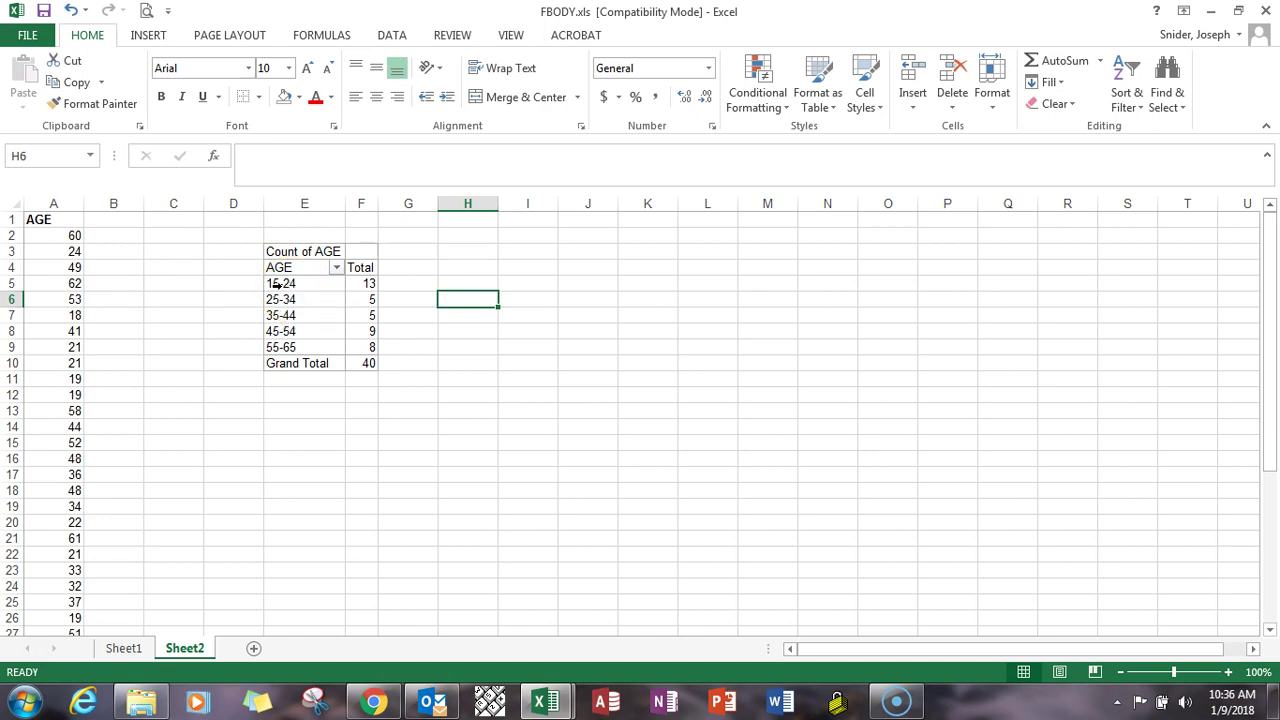
# Insert a clustered column PivotChart from the age groups and counts in E5:F9 and place it beside the PivotTable.
pyautogui.moveTo(278, 284); pyautogui.dragTo(342, 347)
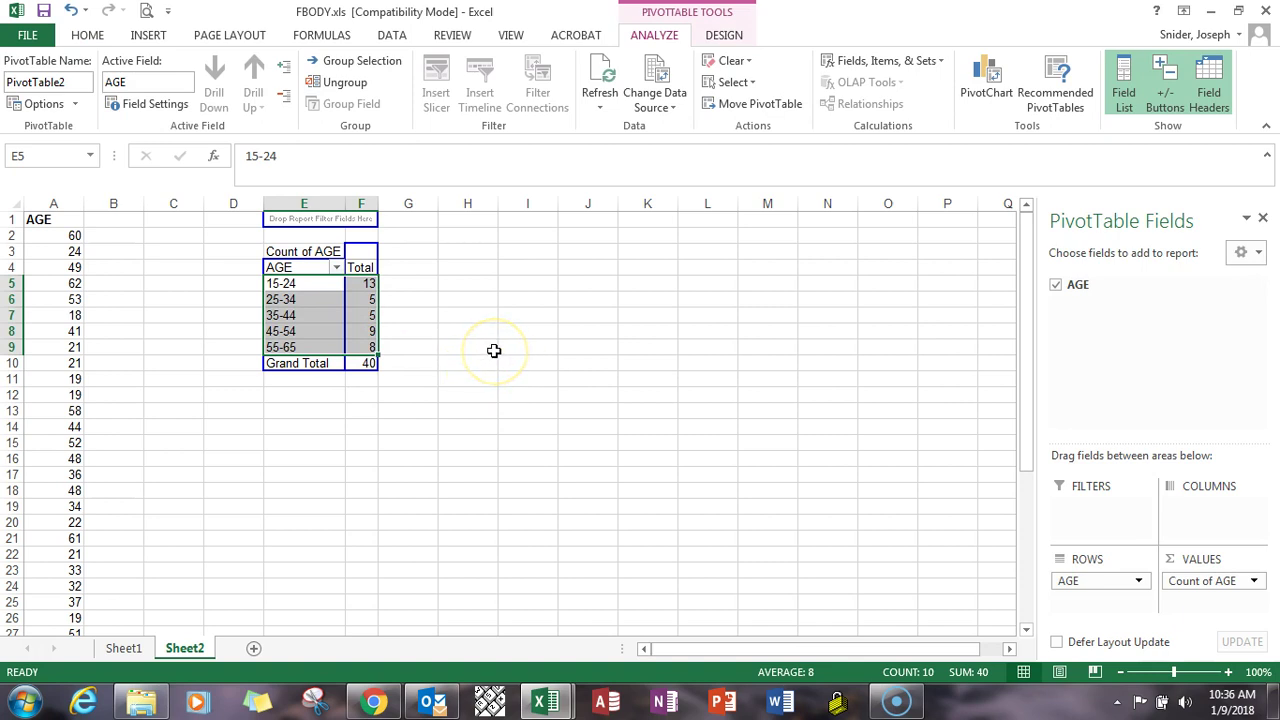
pyautogui.click(148, 36)
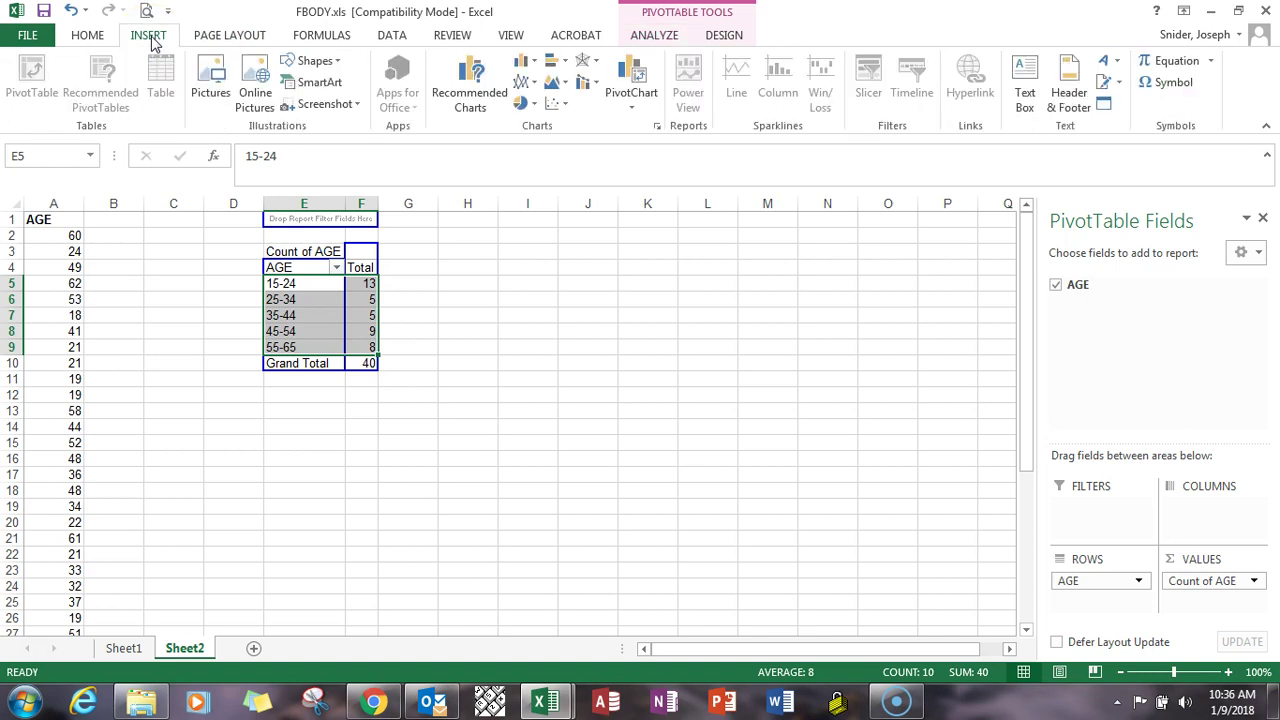
pyautogui.click(528, 65)
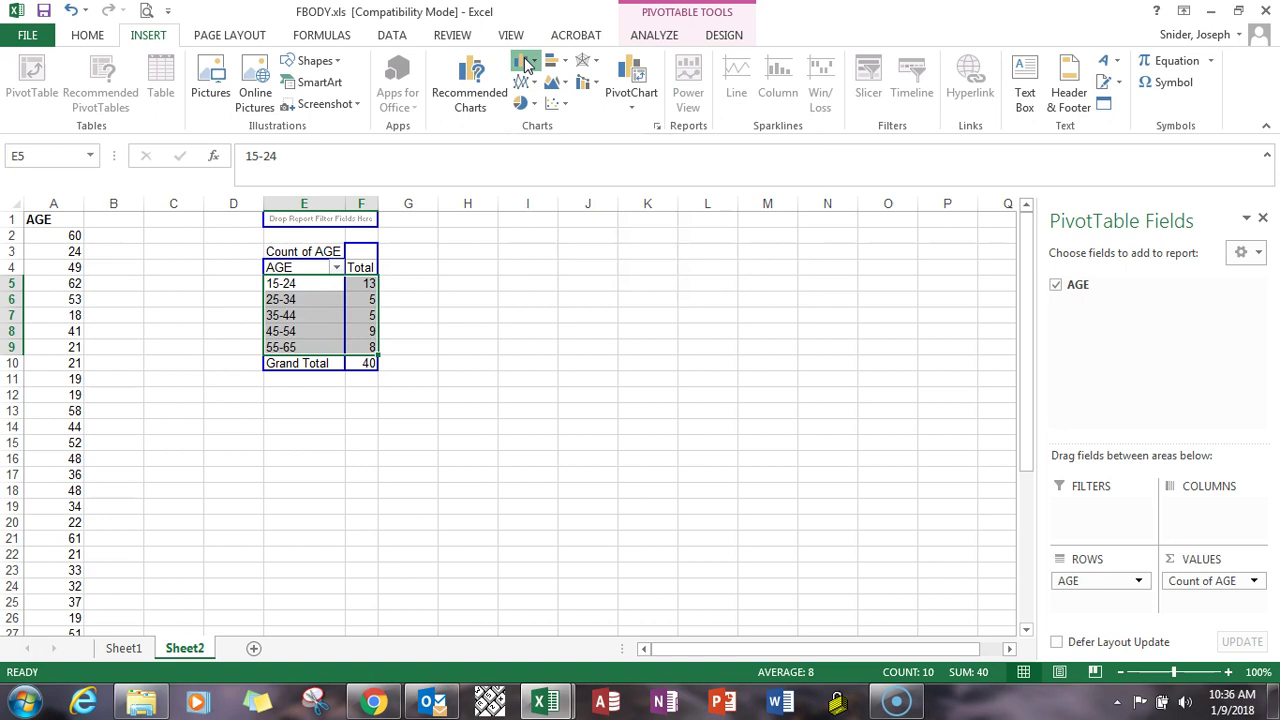
pyautogui.click(537, 118)
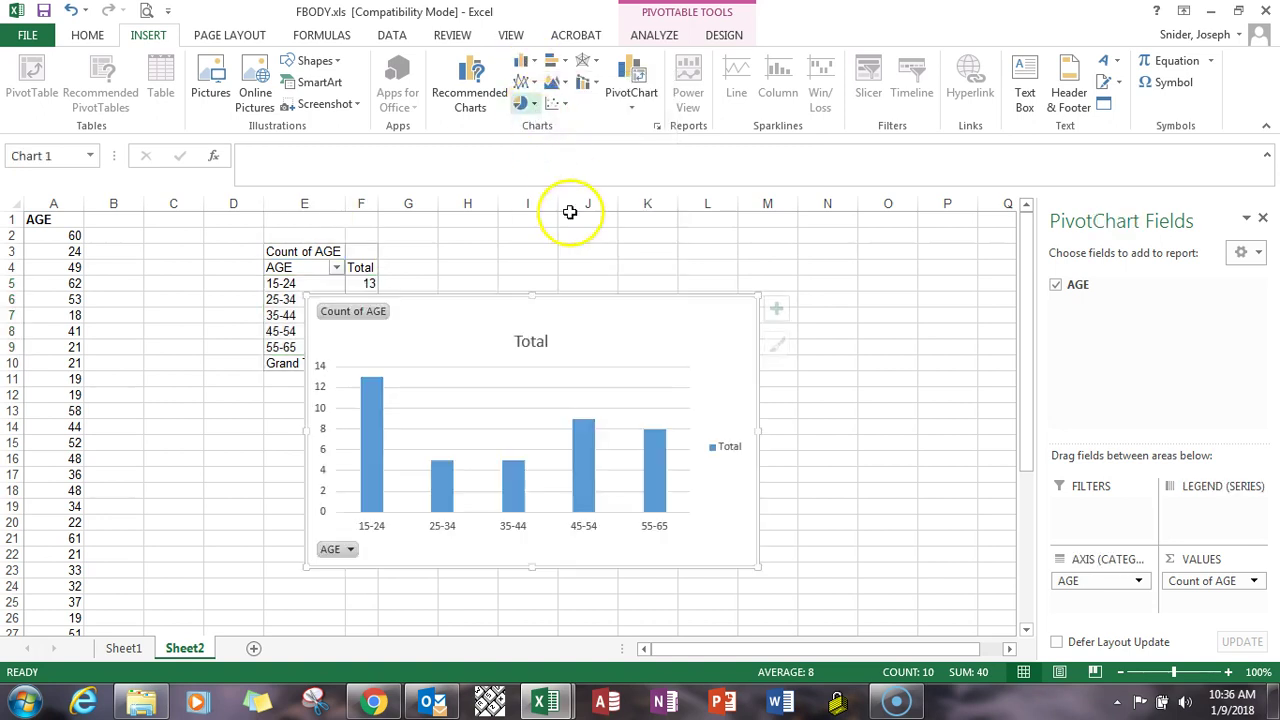
pyautogui.moveTo(562, 296); pyautogui.dragTo(670, 259)
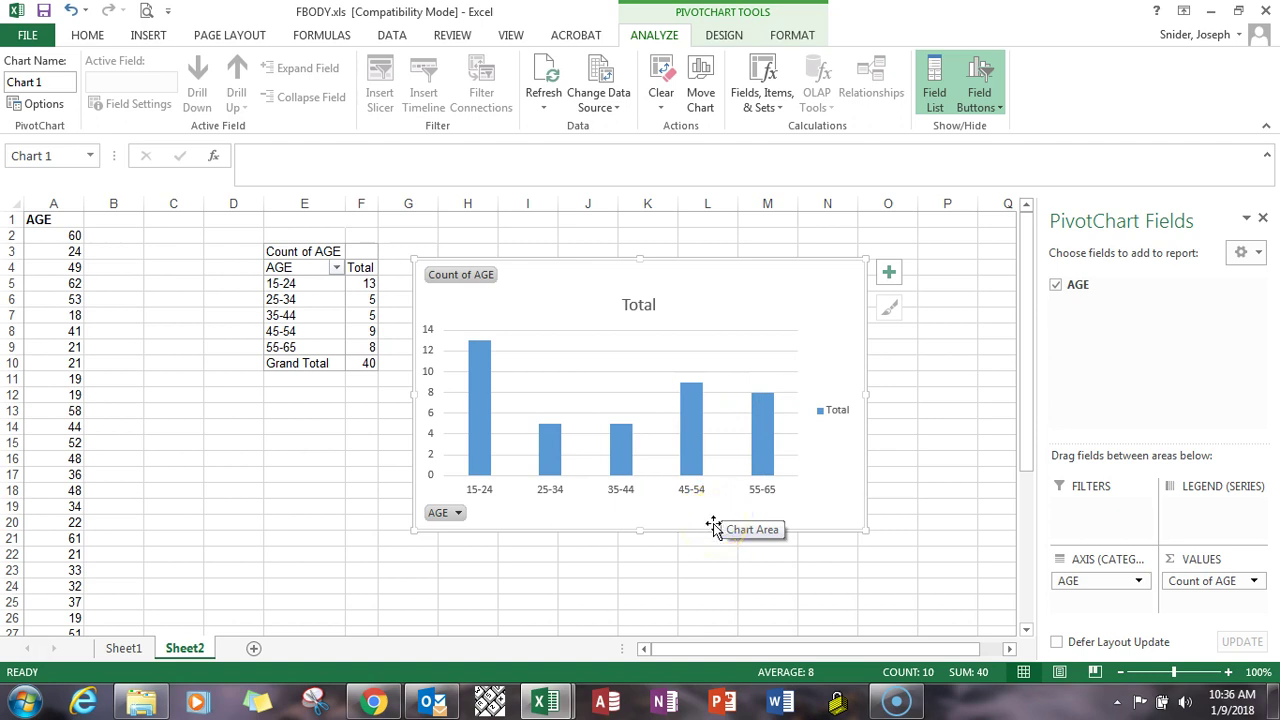
# Set the gap width of the chart's column series to 0% and deselect the chart.
pyautogui.click(754, 508)
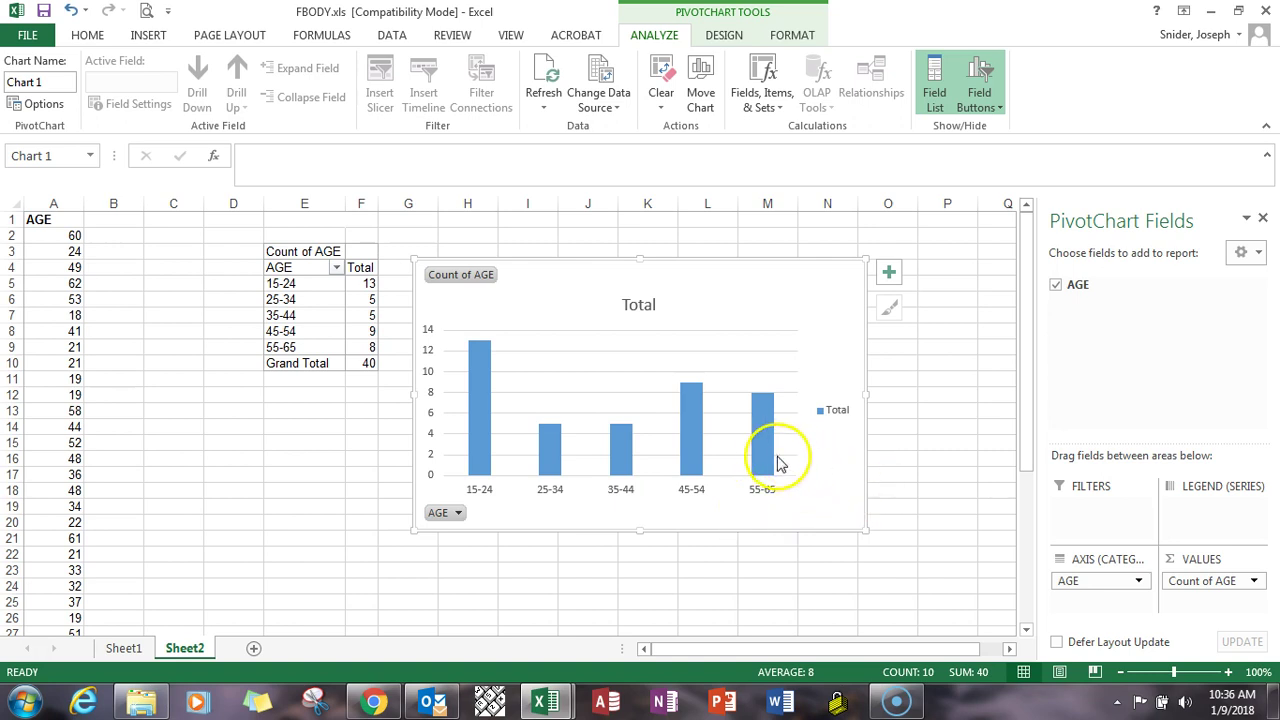
pyautogui.moveTo(764, 447)
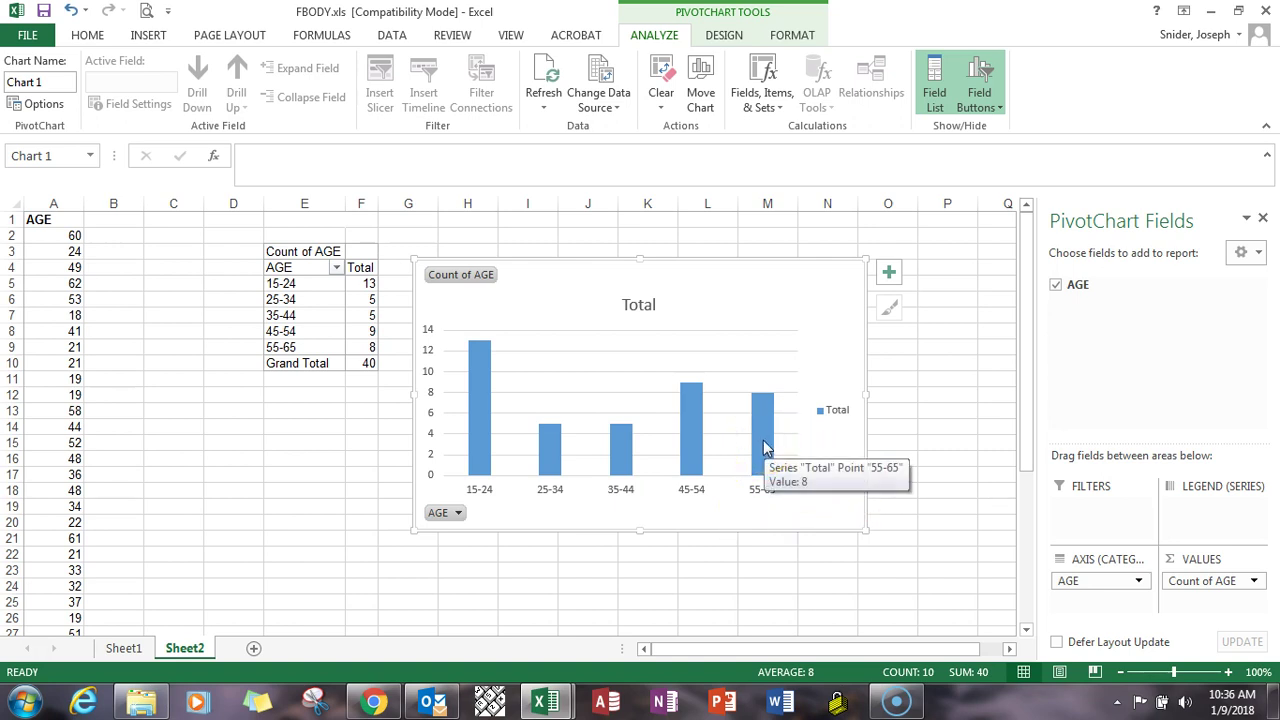
pyautogui.rightClick(764, 447)
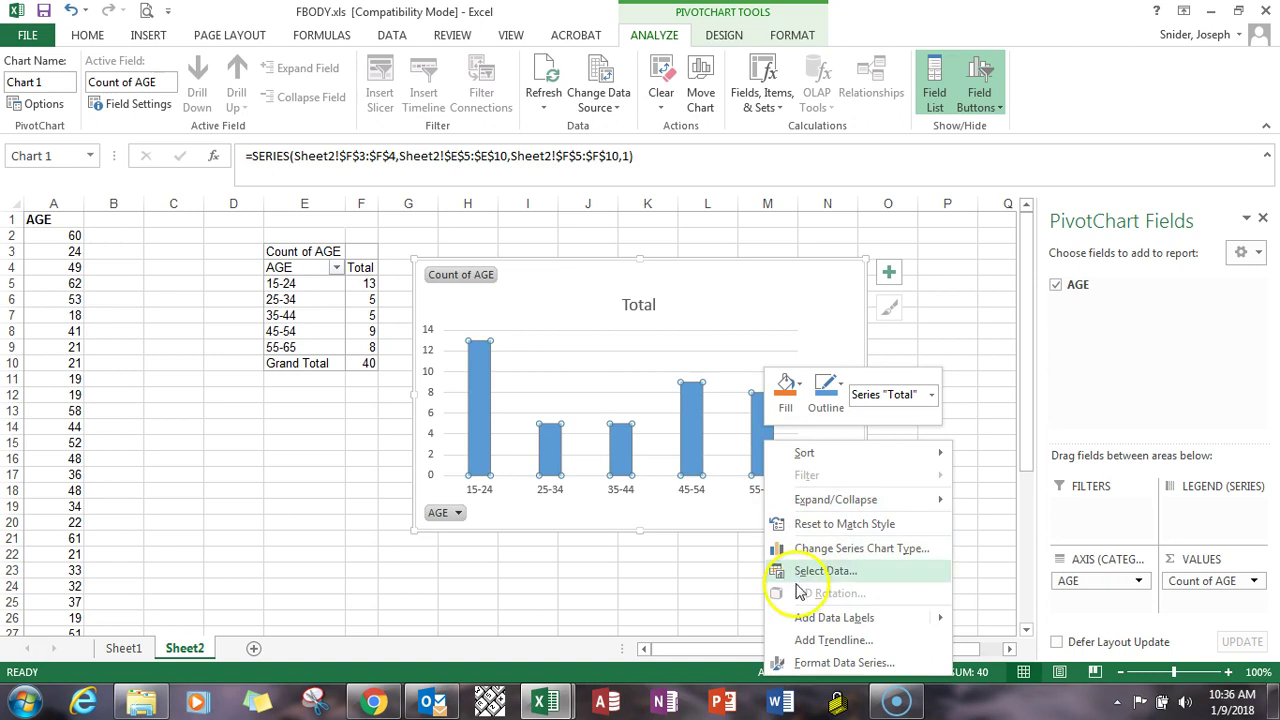
pyautogui.click(818, 665)
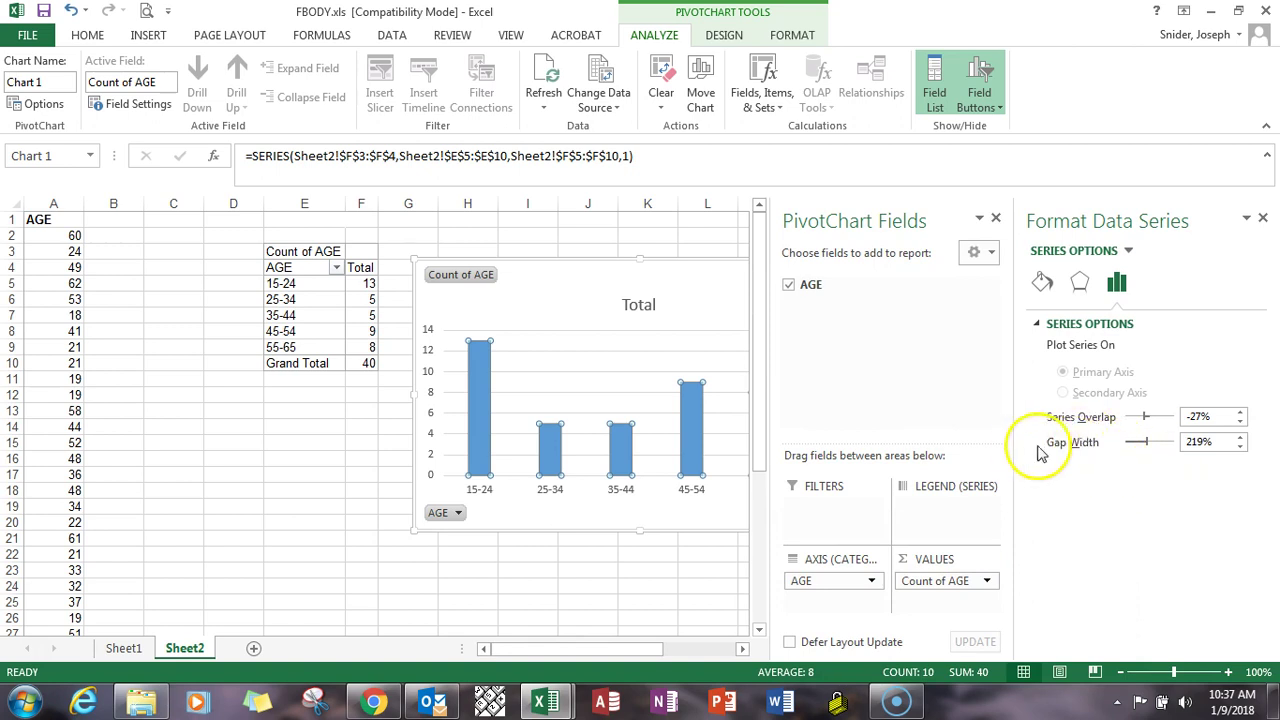
pyautogui.moveTo(1148, 450); pyautogui.dragTo(1124, 452)
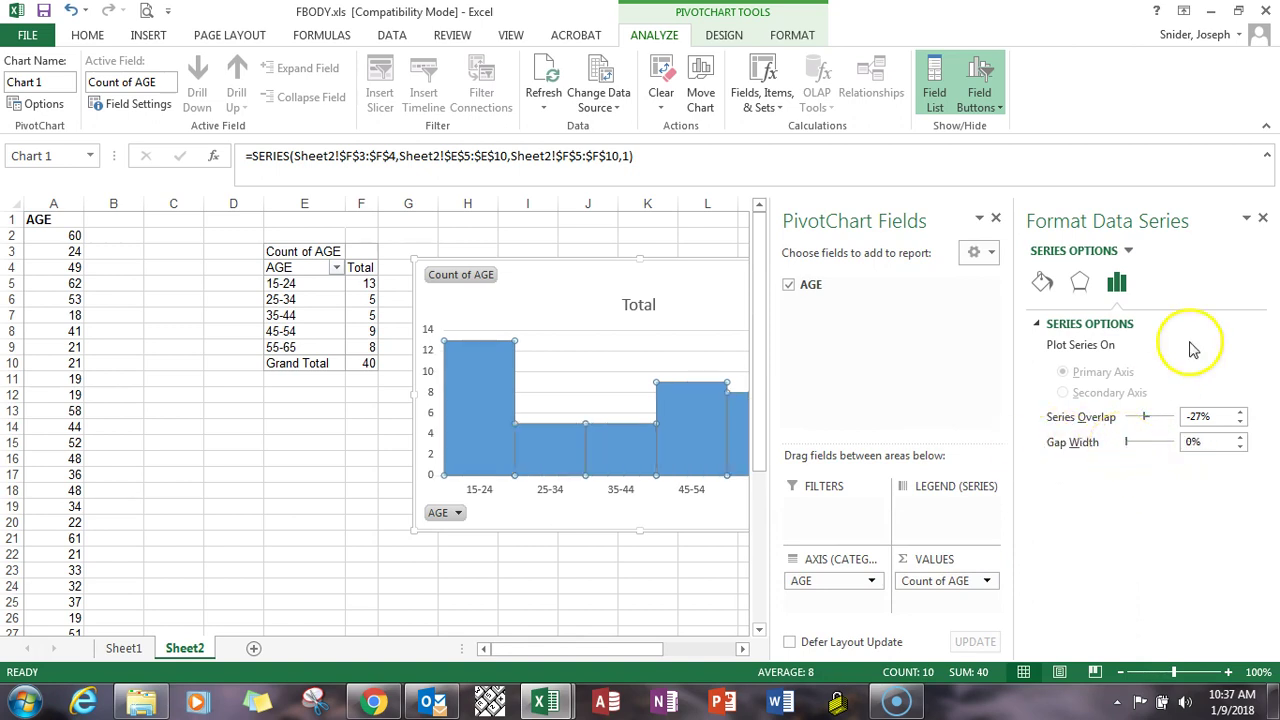
pyautogui.click(1263, 219)
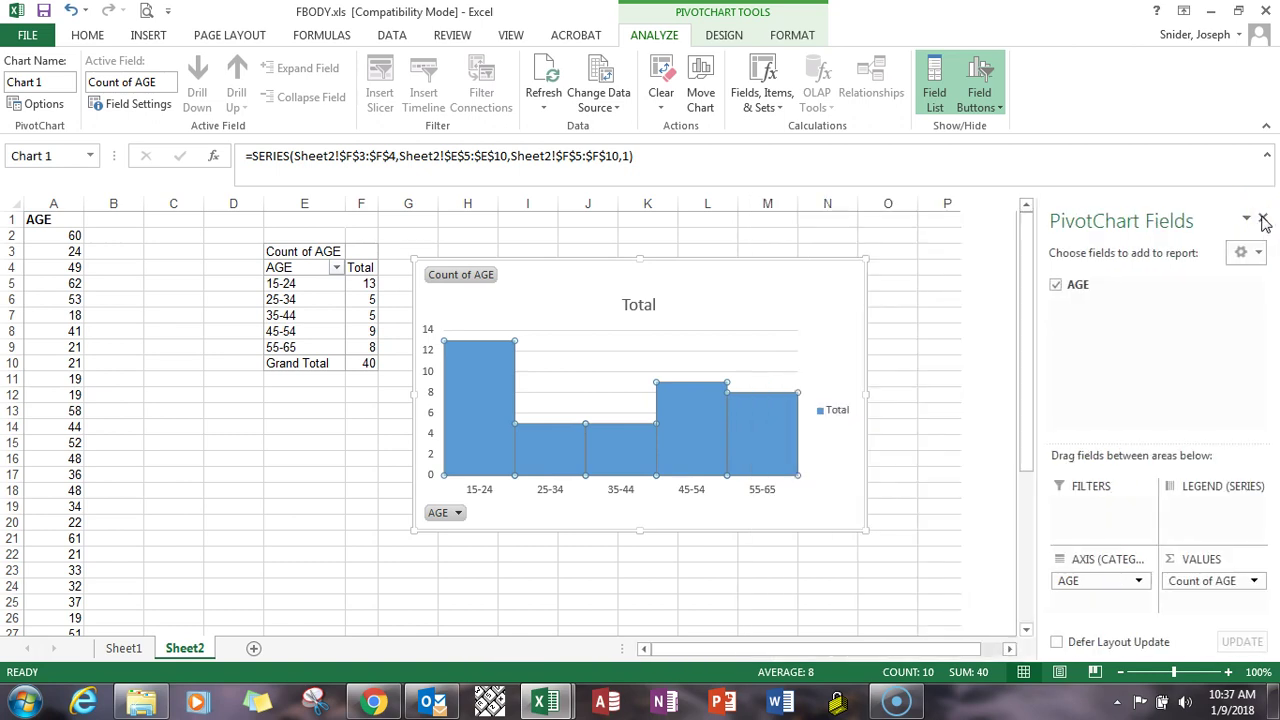
pyautogui.click(920, 366)
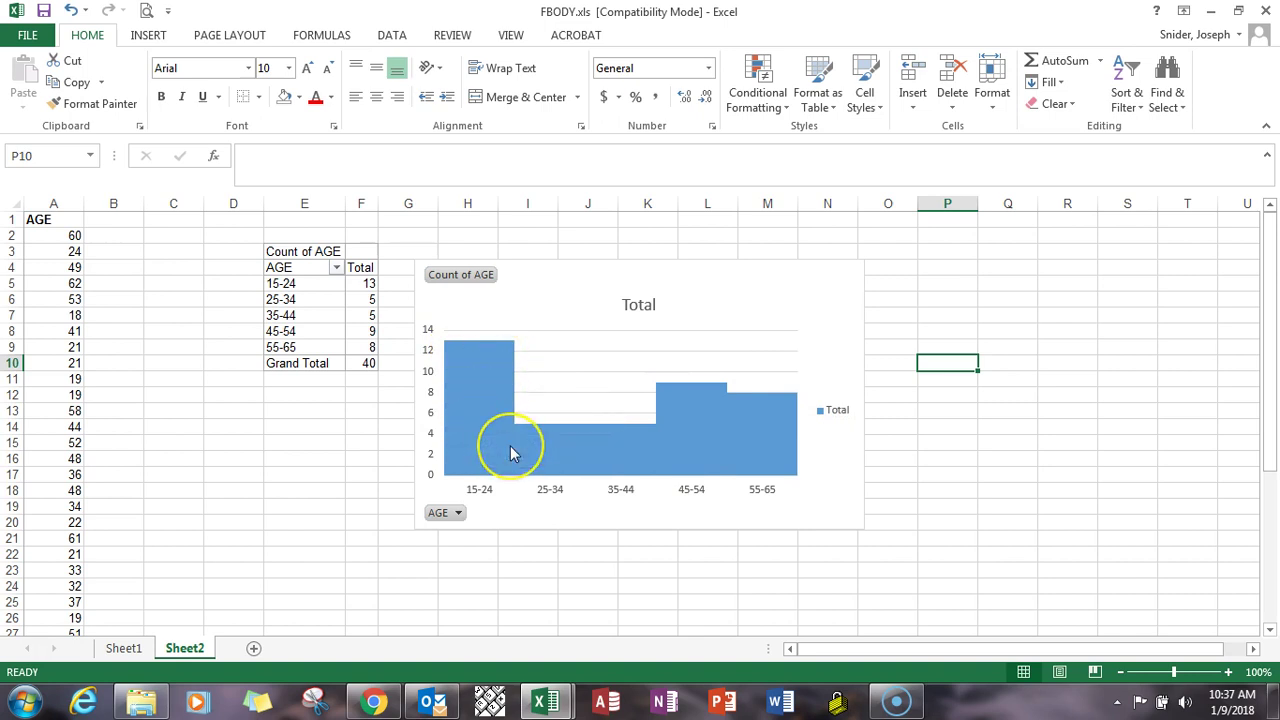
pyautogui.moveTo(510, 453)
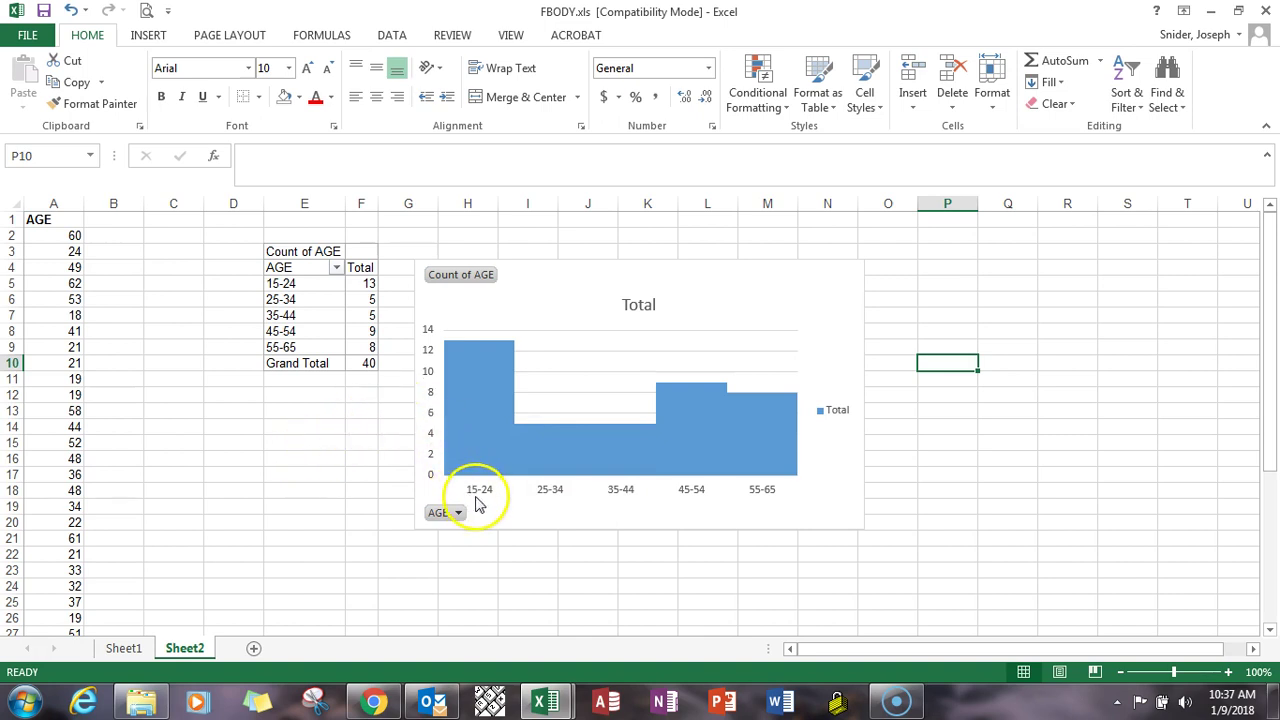
pyautogui.moveTo(488, 347)
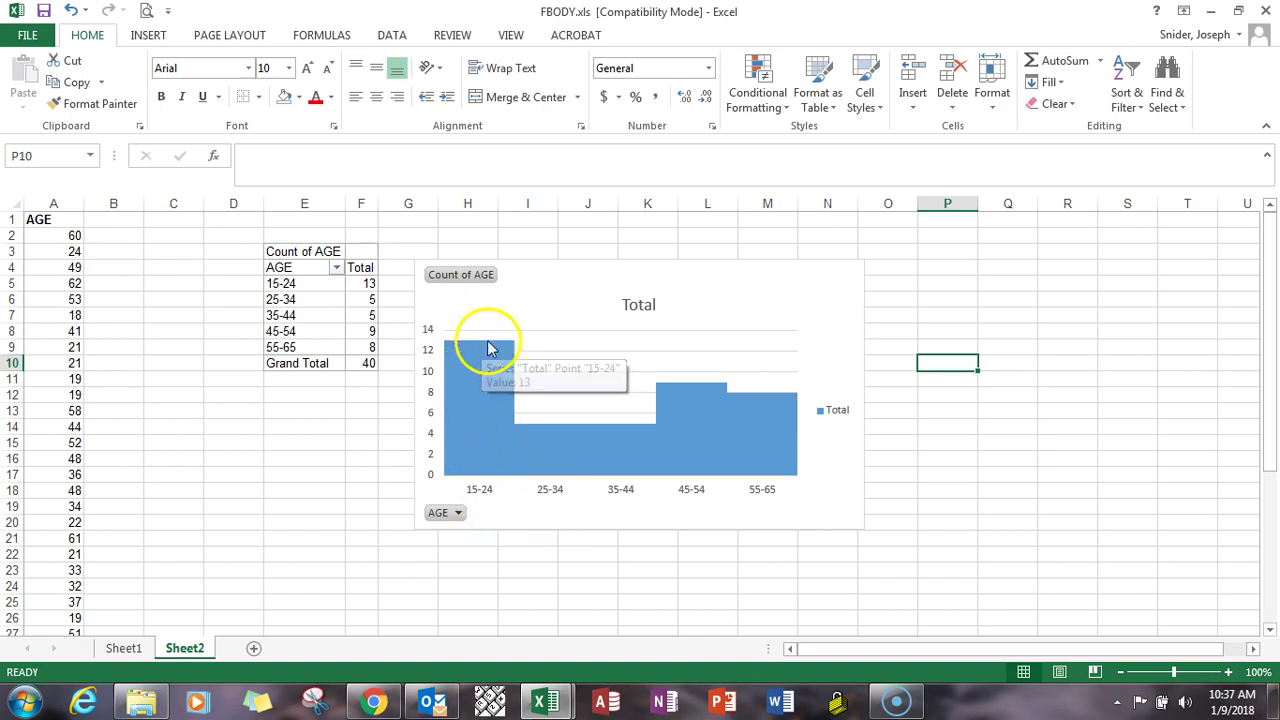